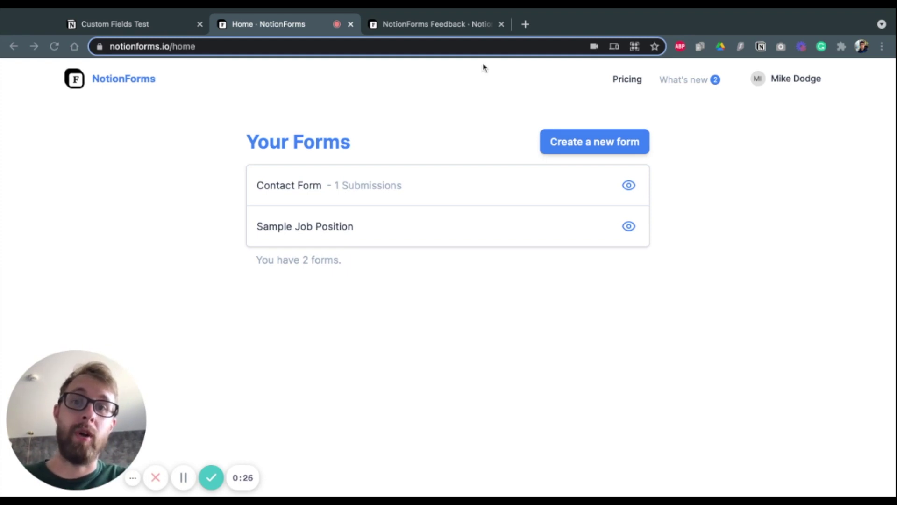
Open the NotionForms Feedback example form and advance to its second page.
{"action": "left_click", "coordinate": [461, 28]}
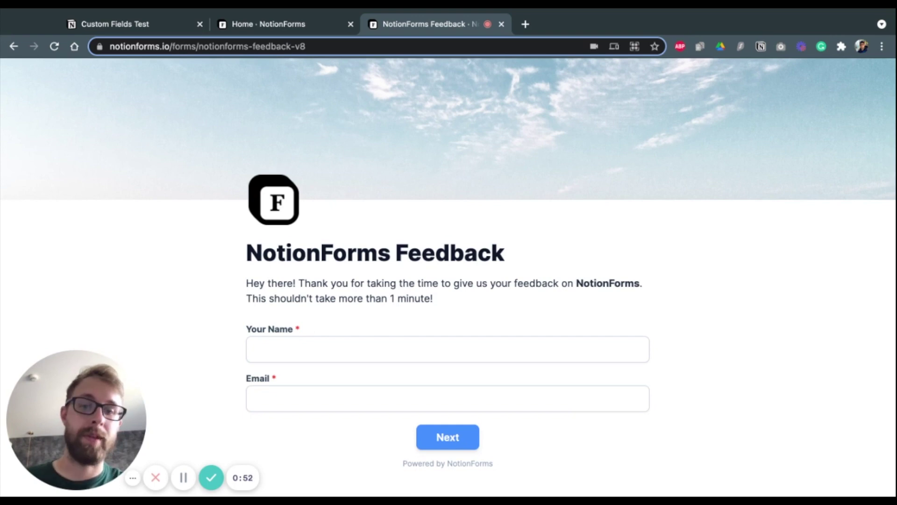
{"action": "left_click", "coordinate": [447, 437]}
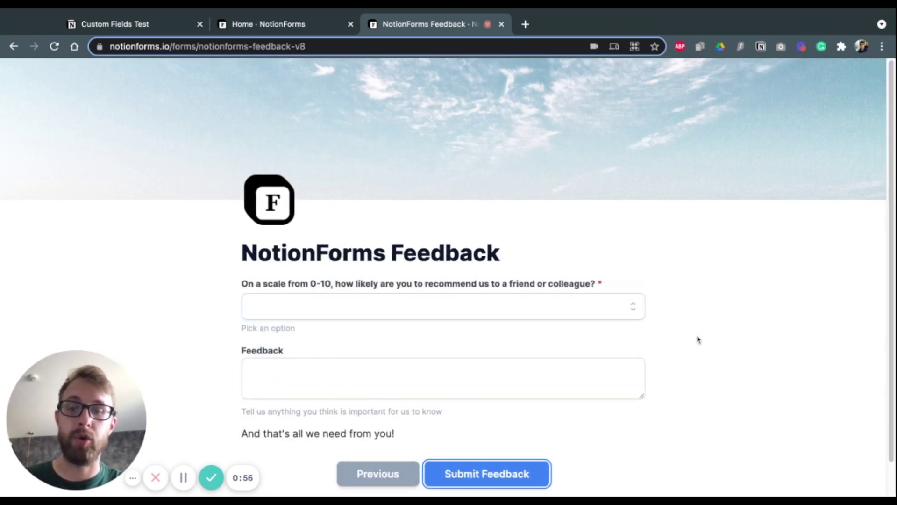
{"action": "scroll", "coordinate": [613, 360], "scroll_direction": "down", "scroll_amount": 1}
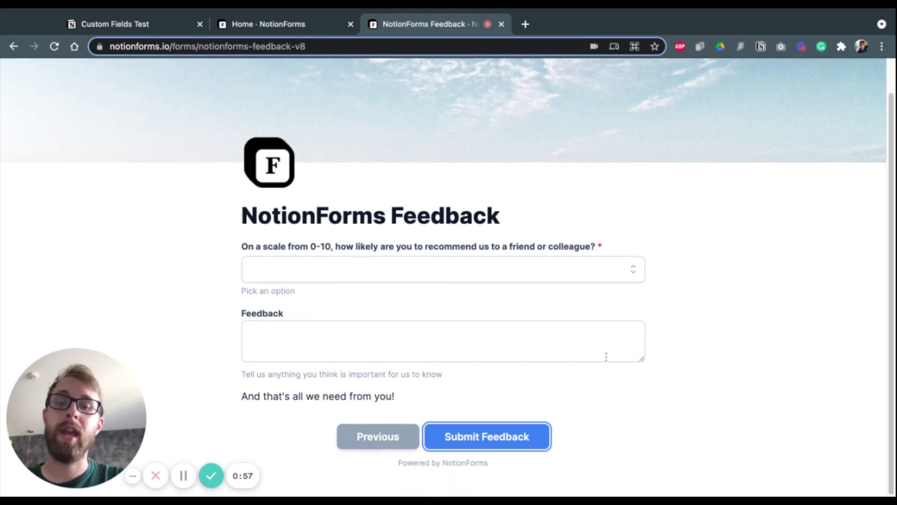
Select the form's closing sentence, return to page one, then open the Custom Fields Test page.
{"action": "left_click_drag", "start_coordinate": [341, 398], "coordinate": [399, 403]}
{"action": "triple_click", "coordinate": [400, 403]}
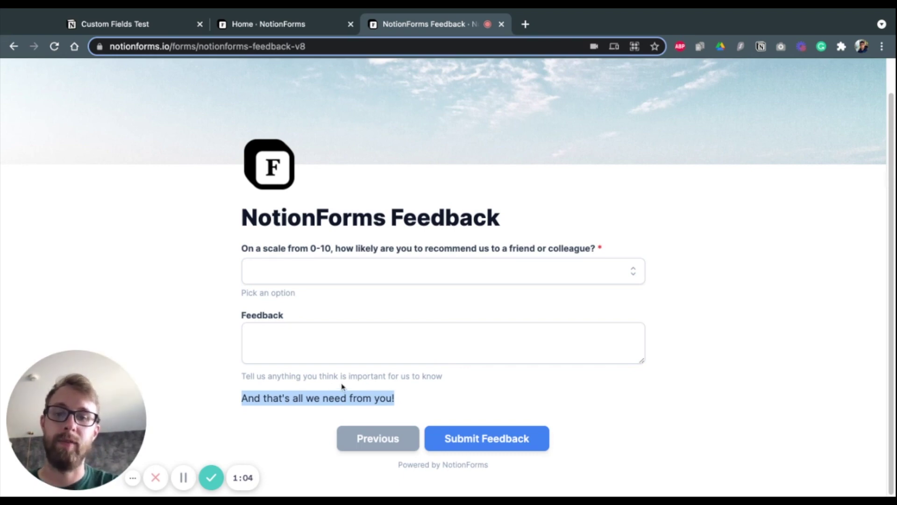
{"action": "left_click", "coordinate": [404, 396]}
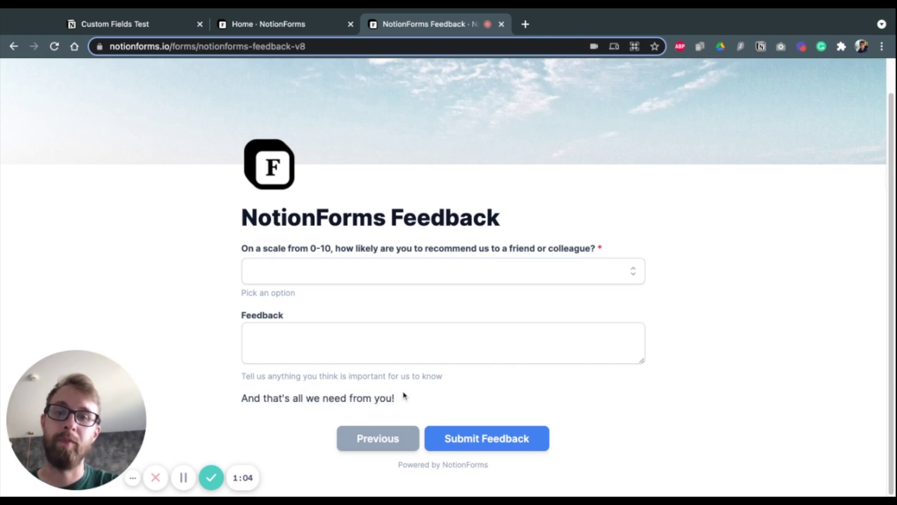
{"action": "left_click", "coordinate": [383, 444]}
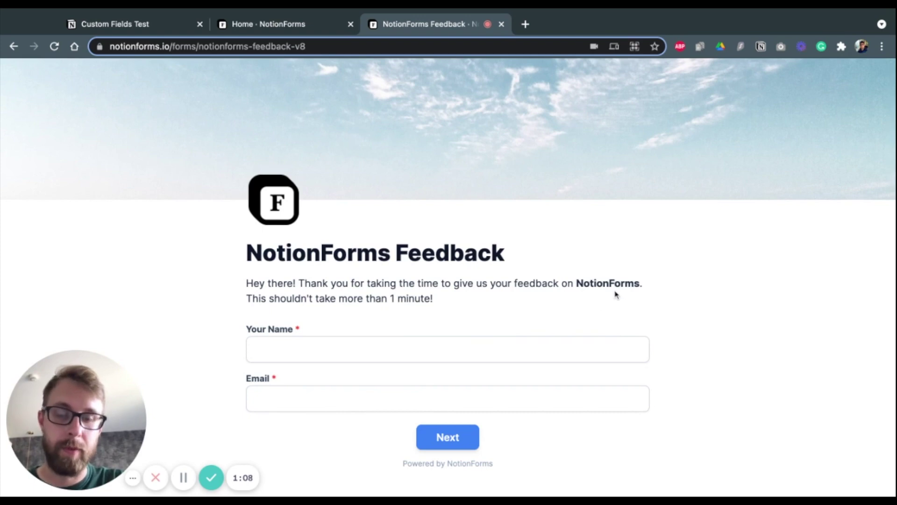
{"action": "left_click", "coordinate": [124, 27]}
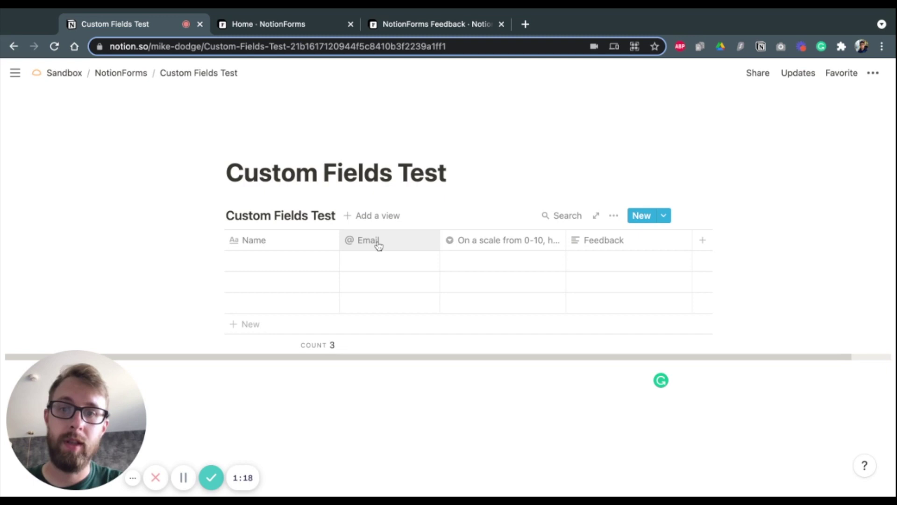
Compare the 0–10 rating column's settings with the form's rating page.
{"action": "left_click", "coordinate": [514, 240]}
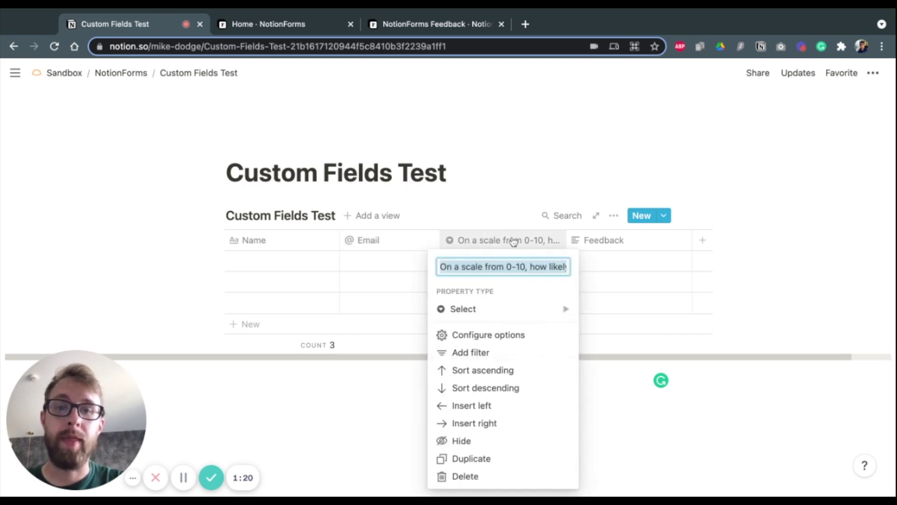
{"action": "left_click", "coordinate": [435, 27]}
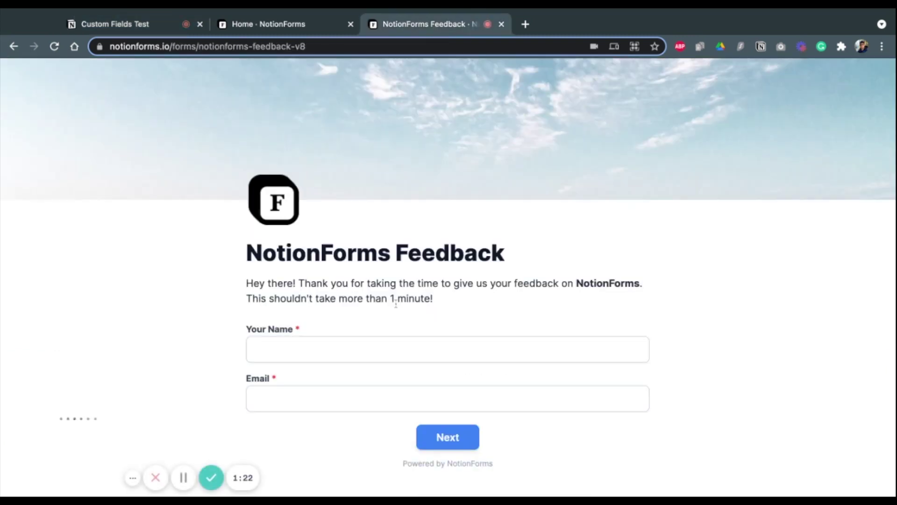
{"action": "left_click", "coordinate": [448, 437]}
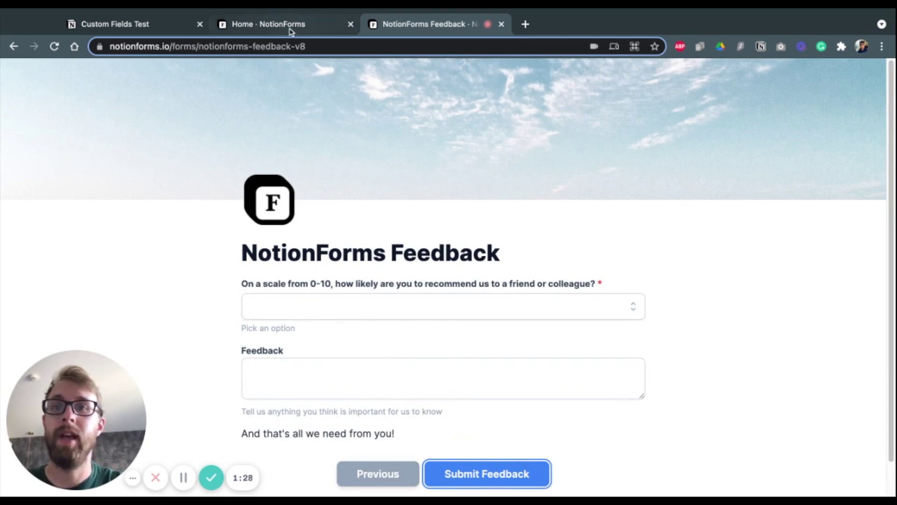
{"action": "left_click", "coordinate": [112, 24]}
View a row's 0–10 rating choices without picking one, then go to the Your Forms list.
{"action": "left_click", "coordinate": [489, 266]}
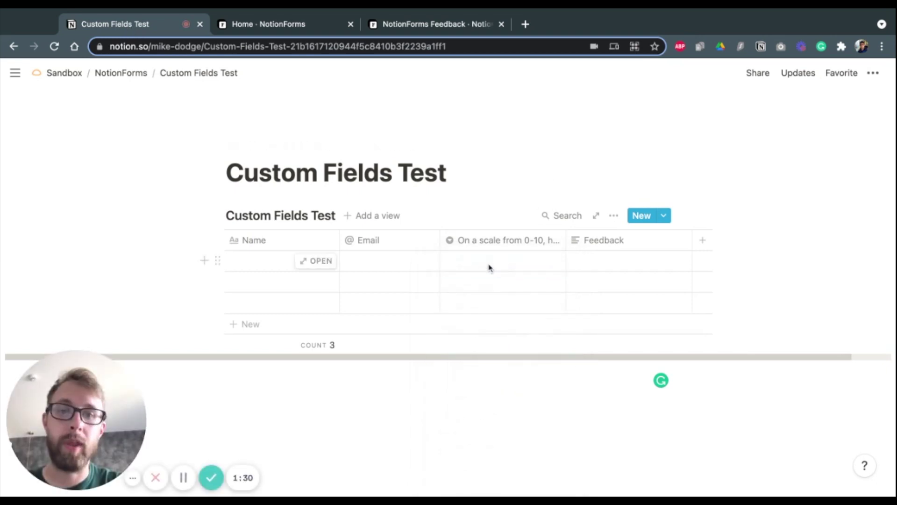
{"action": "left_click", "coordinate": [489, 266]}
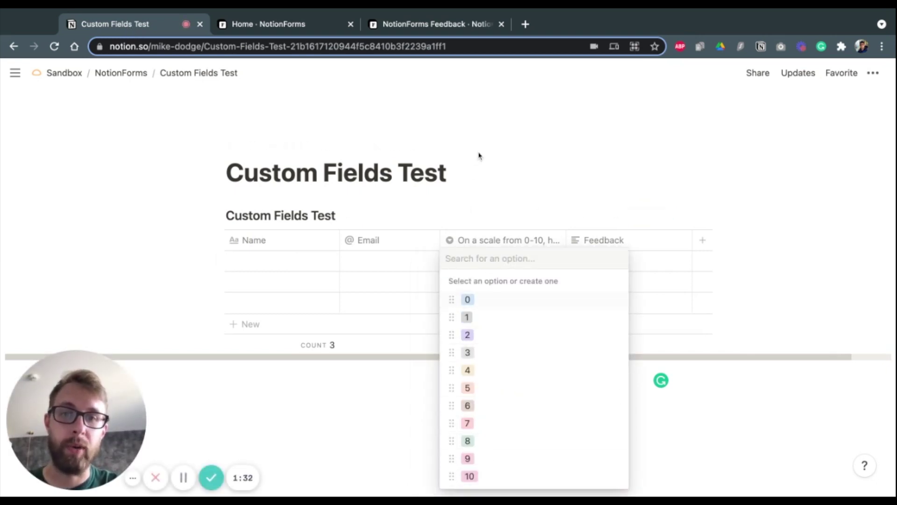
{"action": "key", "text": "Escape"}
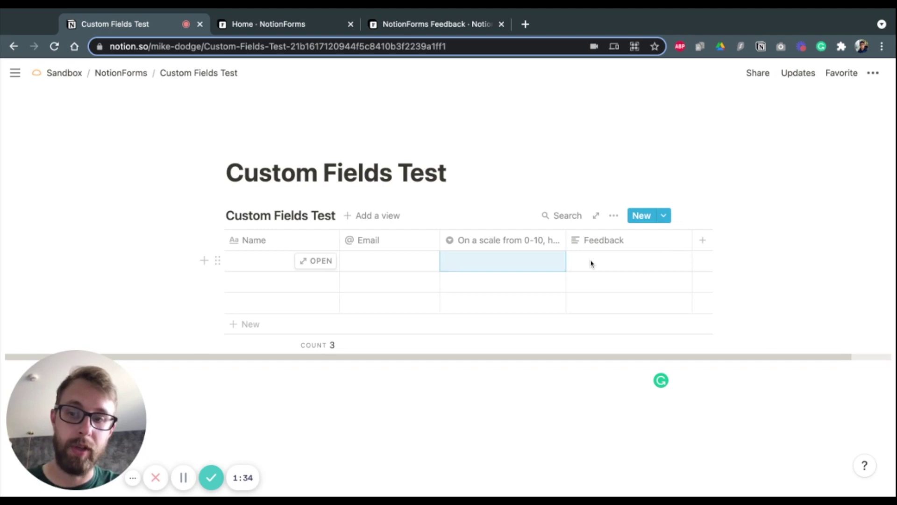
{"action": "left_click", "coordinate": [313, 24]}
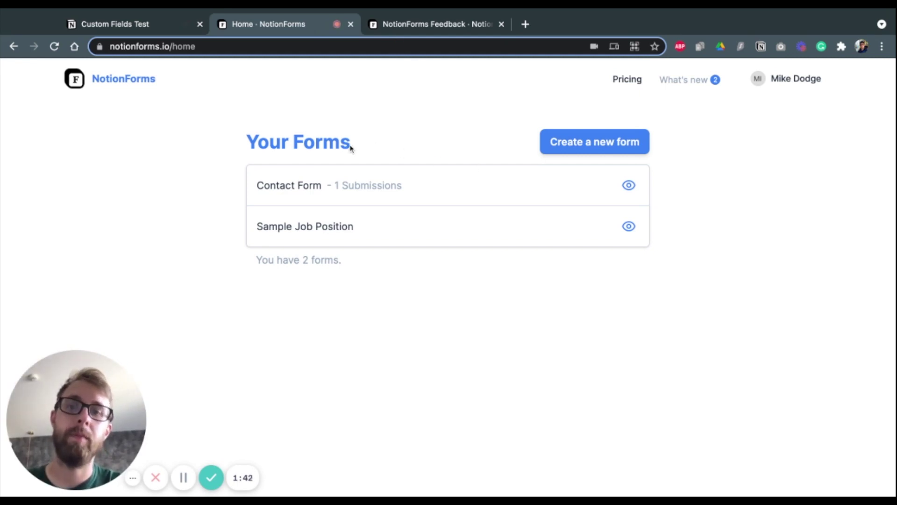
Create a new form on the Custom Fields Test Notion table and continue to customization.
{"action": "left_click", "coordinate": [595, 142]}
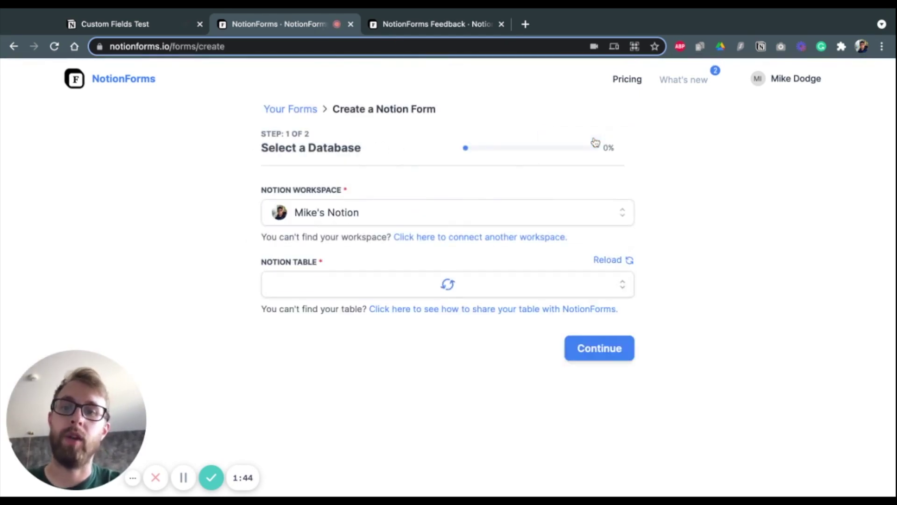
{"action": "left_click", "coordinate": [369, 285]}
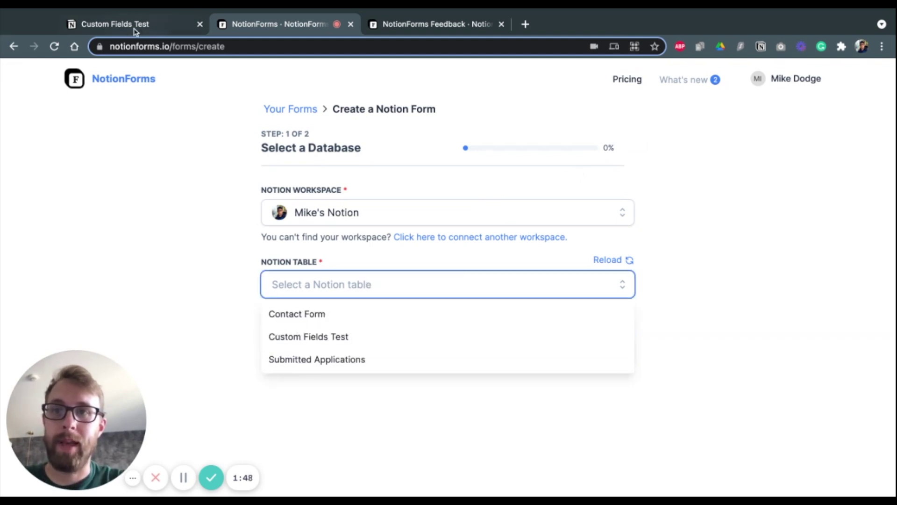
{"action": "left_click", "coordinate": [338, 338]}
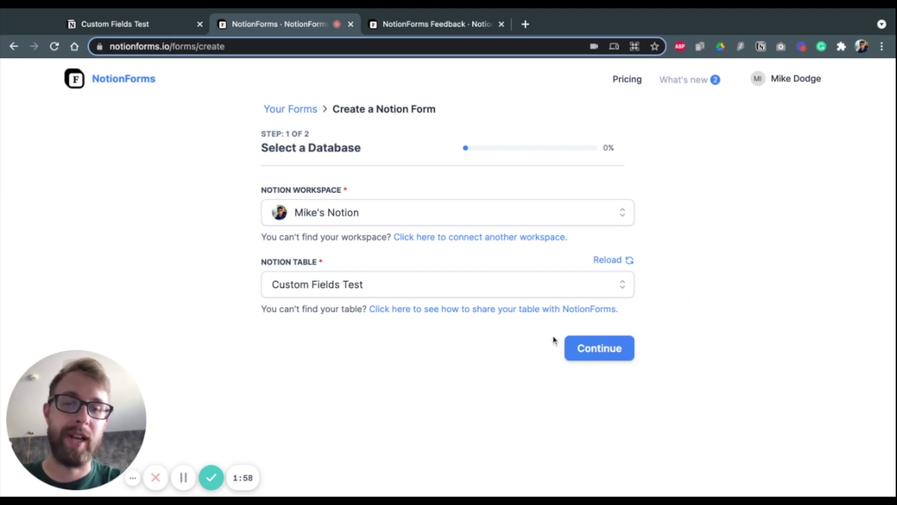
{"action": "left_click", "coordinate": [599, 347]}
{"action": "left_click", "coordinate": [603, 348]}
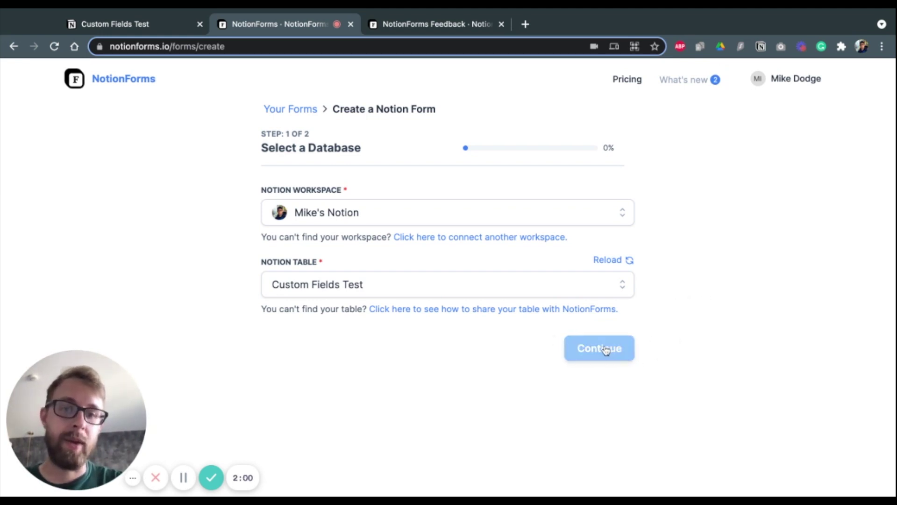
Drag the 'On A Scale' 0–10 question above Feedback in Form Structure.
{"action": "scroll", "coordinate": [689, 289], "scroll_direction": "down", "scroll_amount": 1}
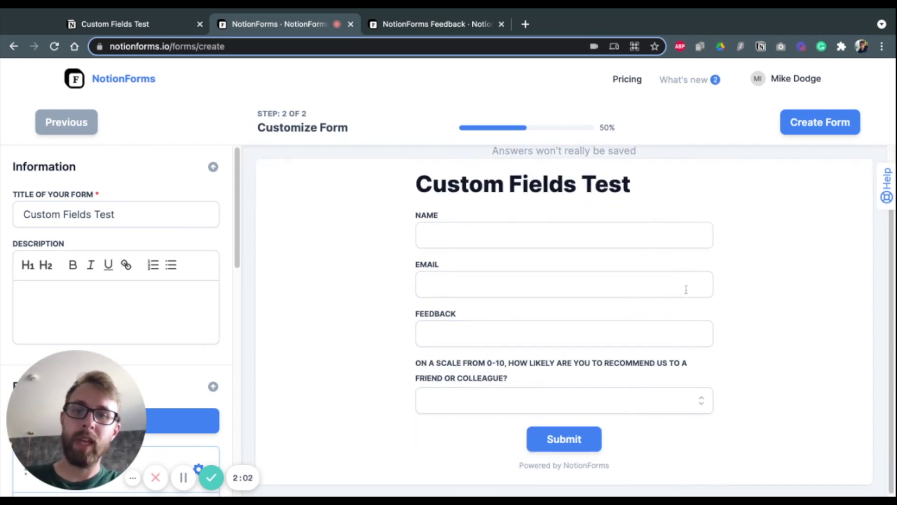
{"action": "left_click_drag", "start_coordinate": [92, 432], "coordinate": [776, 145]}
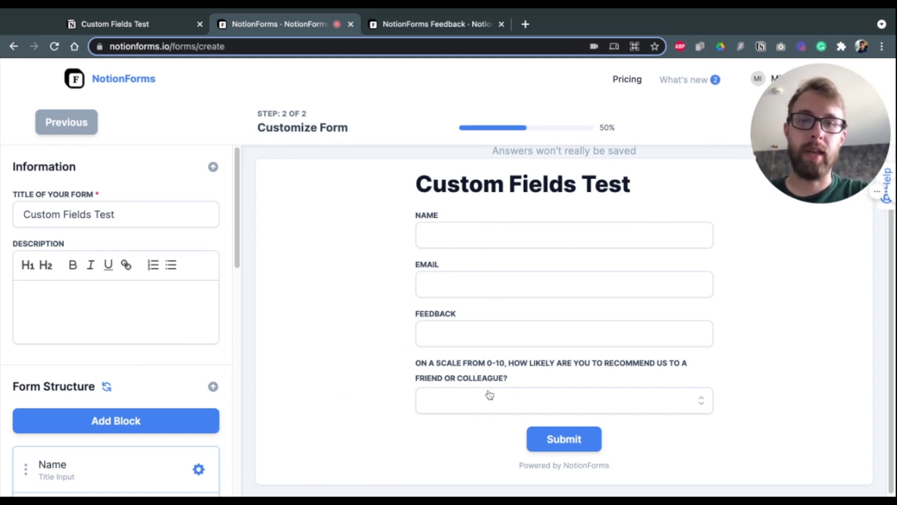
{"action": "scroll", "coordinate": [117, 326], "scroll_direction": "down", "scroll_amount": 5}
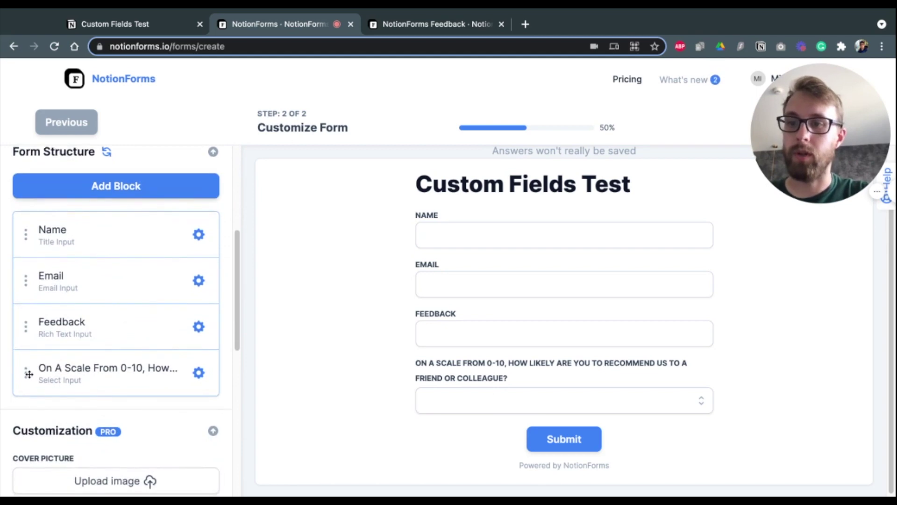
{"action": "left_click_drag", "start_coordinate": [26, 374], "coordinate": [27, 323]}
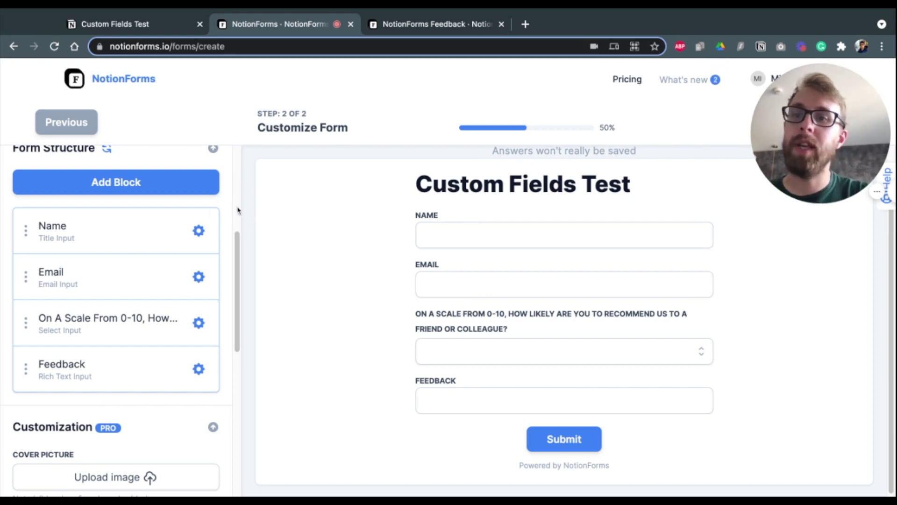
Add a Page Break block, typed name 'BreakPage', to the end of the form.
{"action": "left_click", "coordinate": [141, 189]}
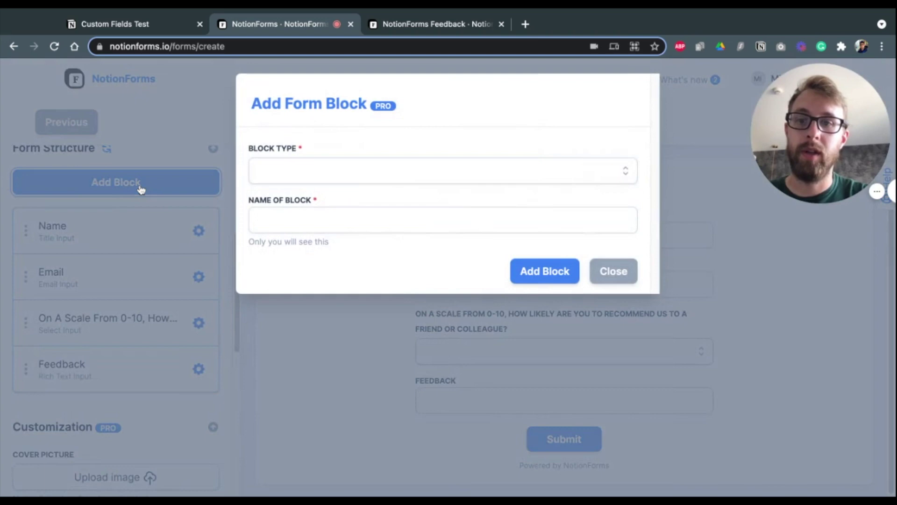
{"action": "left_click", "coordinate": [297, 178]}
{"action": "left_click", "coordinate": [330, 150]}
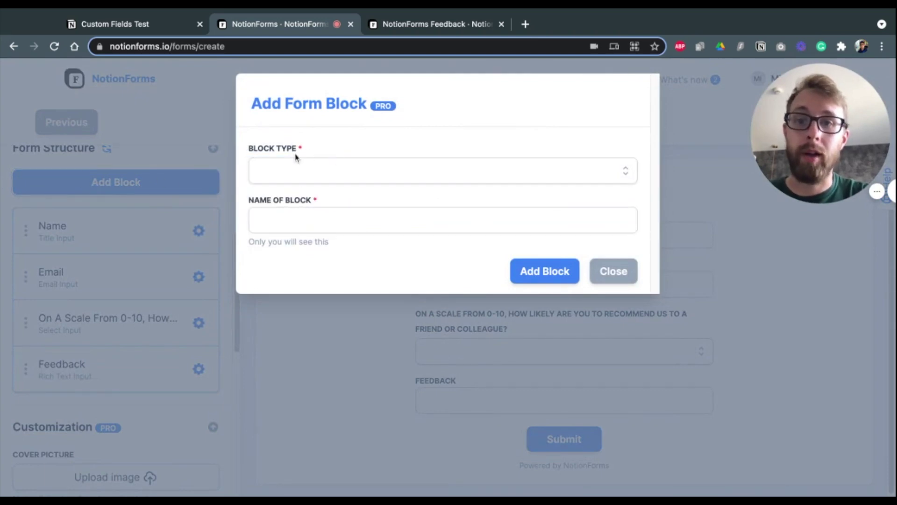
{"action": "left_click", "coordinate": [337, 178]}
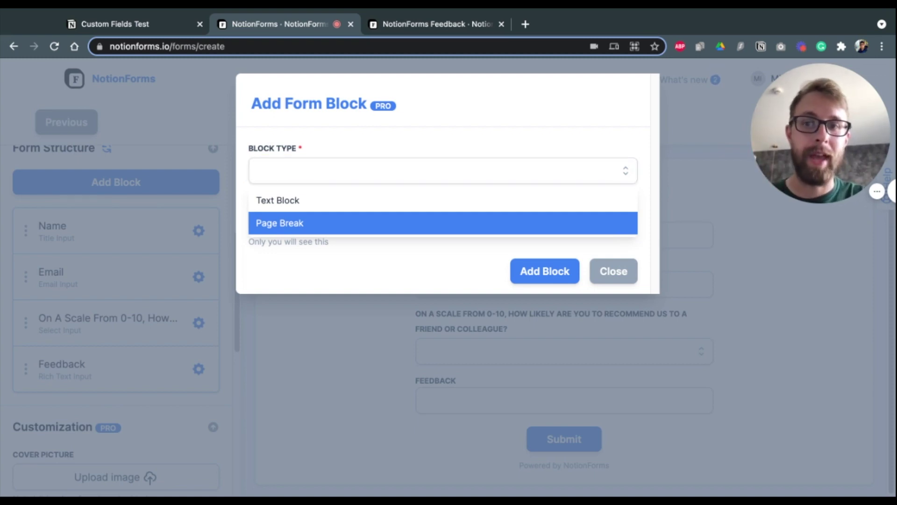
{"action": "left_click", "coordinate": [289, 223]}
{"action": "left_click", "coordinate": [289, 222]}
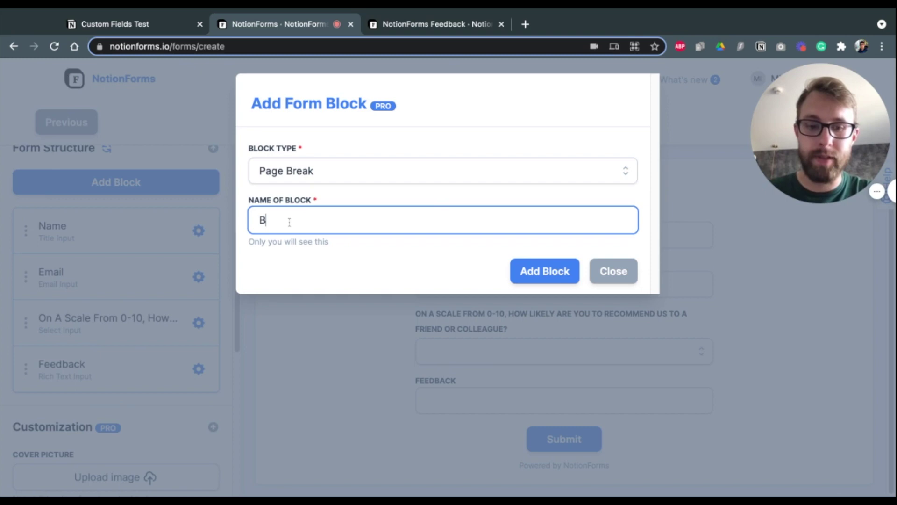
{"action": "type", "text": "Break"}
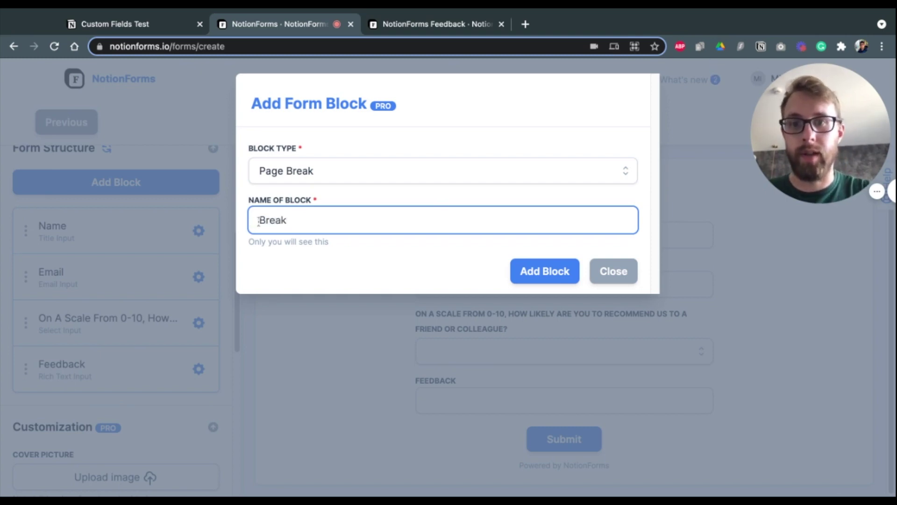
{"action": "type", "text": "Page"}
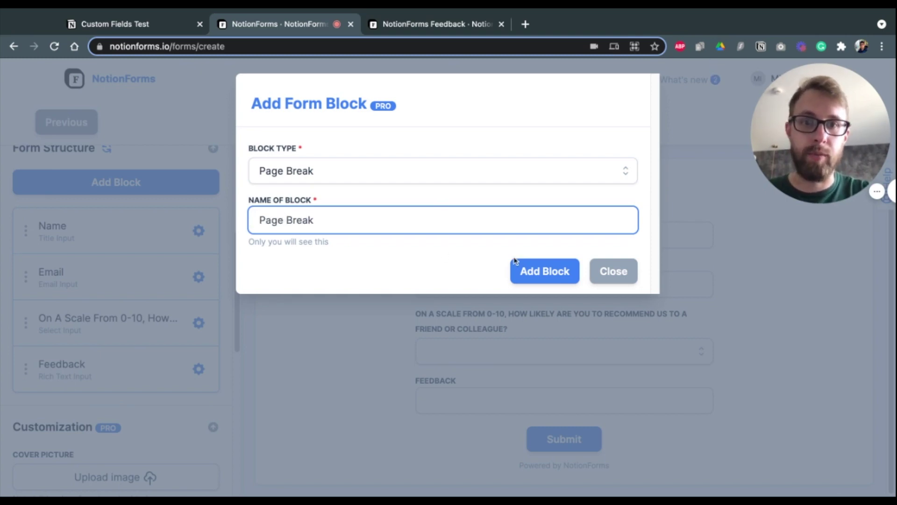
{"action": "left_click", "coordinate": [559, 276]}
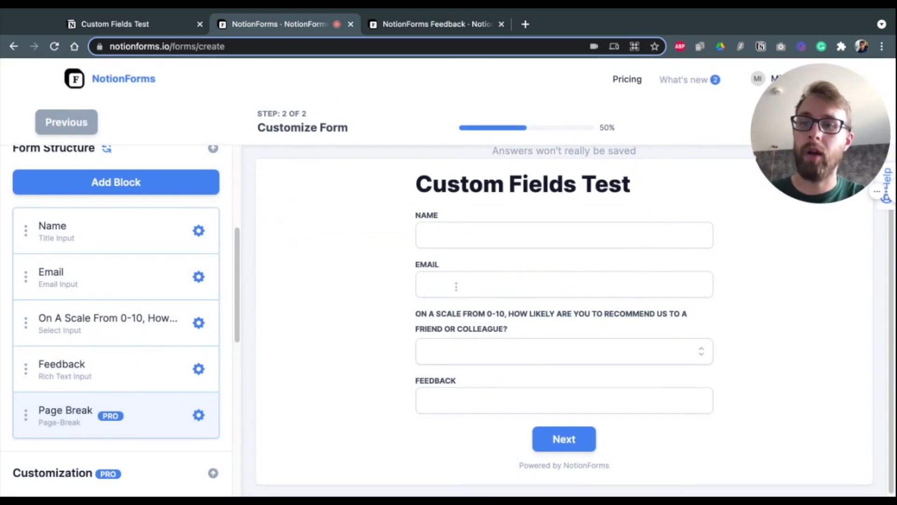
Move the Page Break below Email and preview the form's second page.
{"action": "left_click_drag", "start_coordinate": [27, 416], "coordinate": [26, 323]}
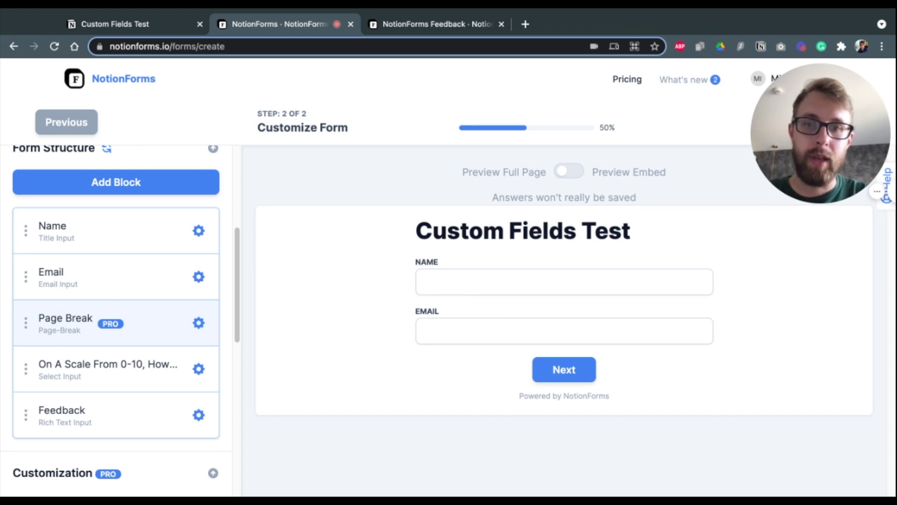
{"action": "left_click", "coordinate": [568, 370]}
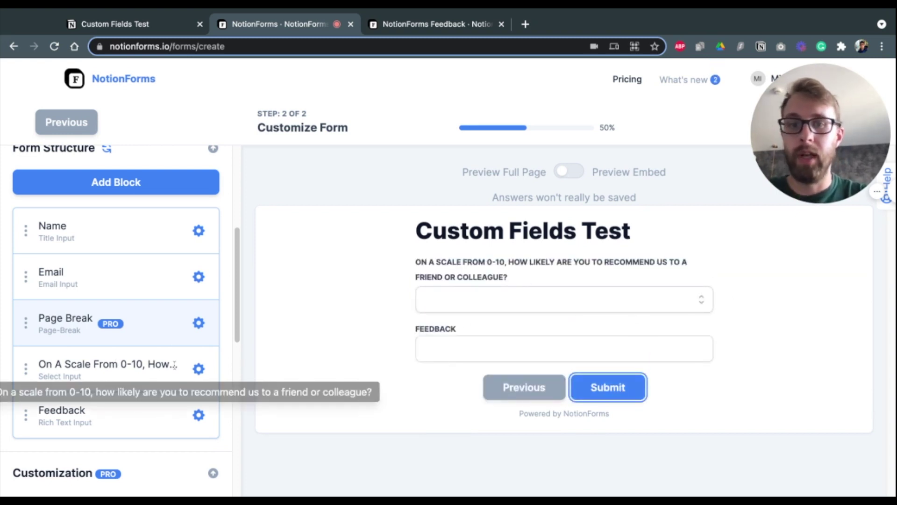
{"action": "scroll", "coordinate": [139, 360], "scroll_direction": "down", "scroll_amount": 3}
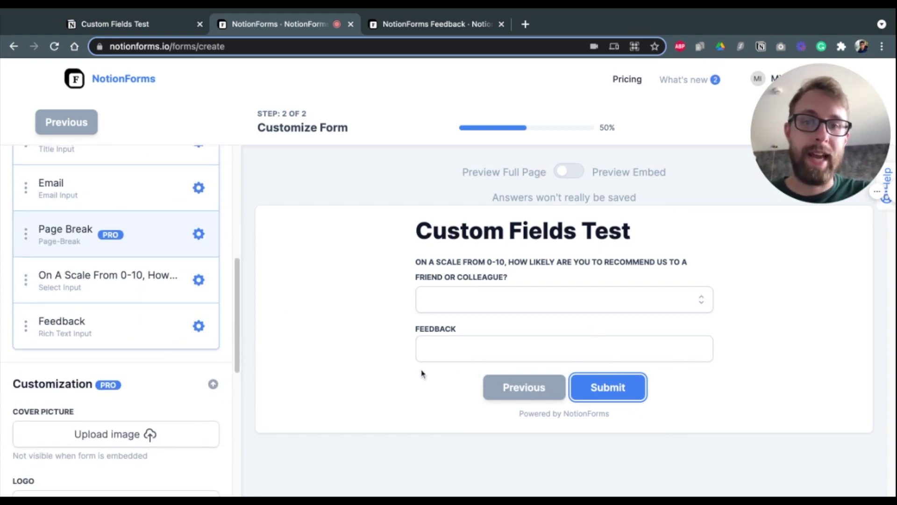
{"action": "scroll", "coordinate": [190, 266], "scroll_direction": "up", "scroll_amount": 5}
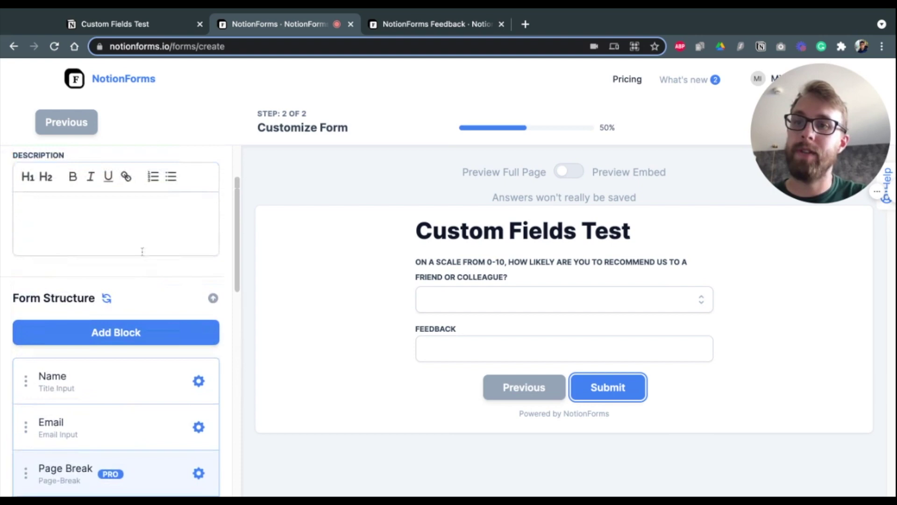
{"action": "scroll", "coordinate": [141, 251], "scroll_direction": "down", "scroll_amount": 2}
Add a Text Block named 'text block' to the form.
{"action": "left_click", "coordinate": [127, 221]}
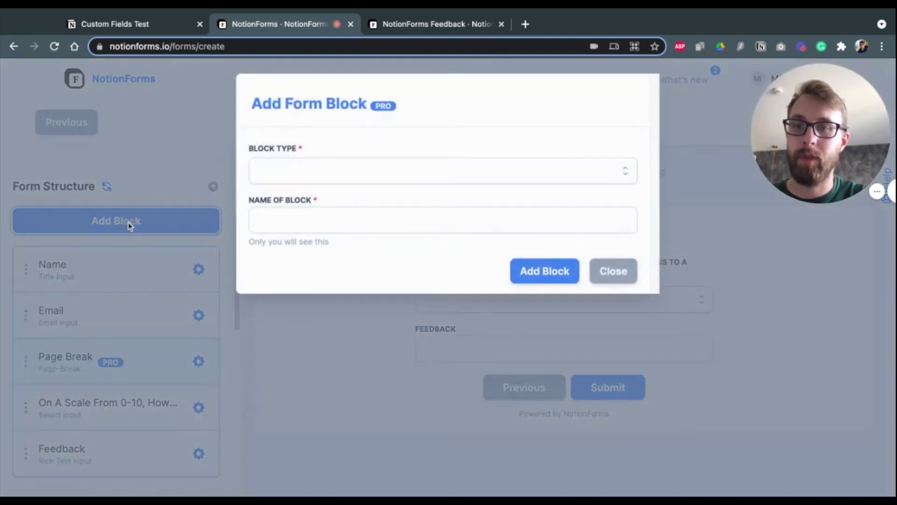
{"action": "left_click", "coordinate": [327, 176]}
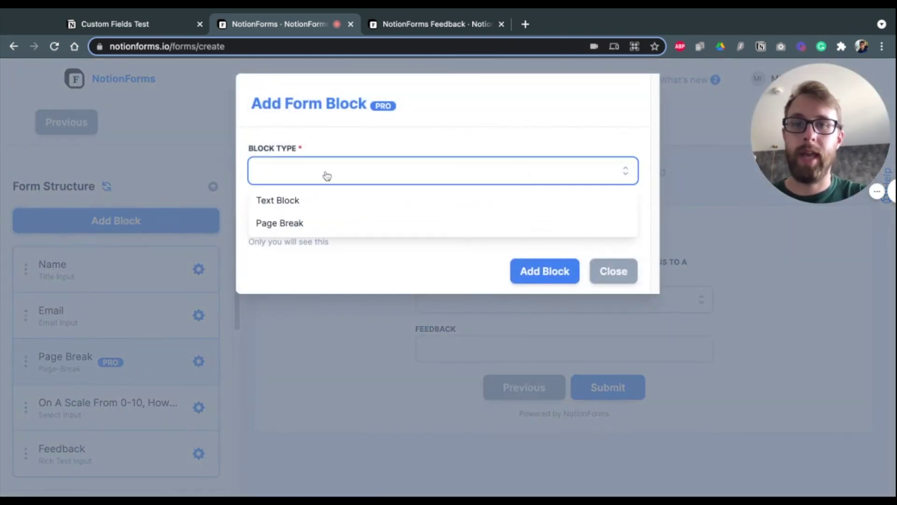
{"action": "left_click", "coordinate": [274, 202]}
{"action": "left_click", "coordinate": [325, 218]}
{"action": "type", "text": "text block"}
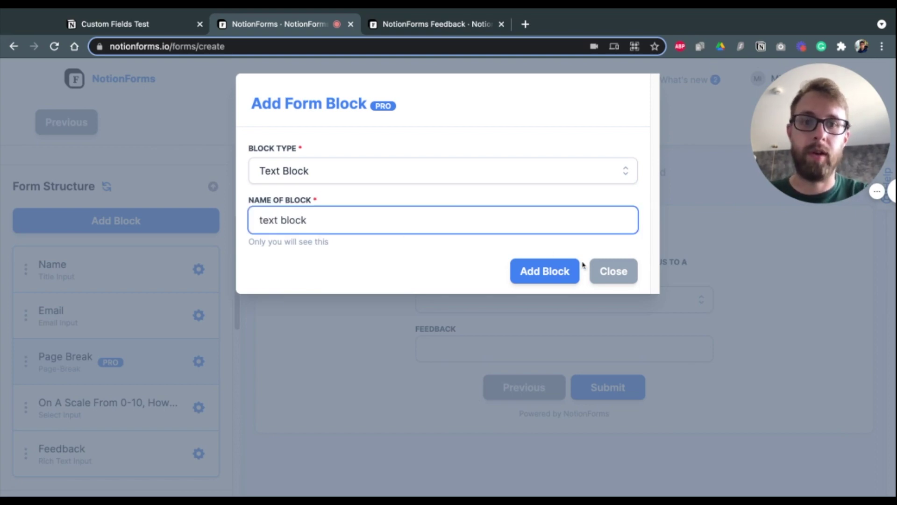
{"action": "left_click", "coordinate": [548, 278]}
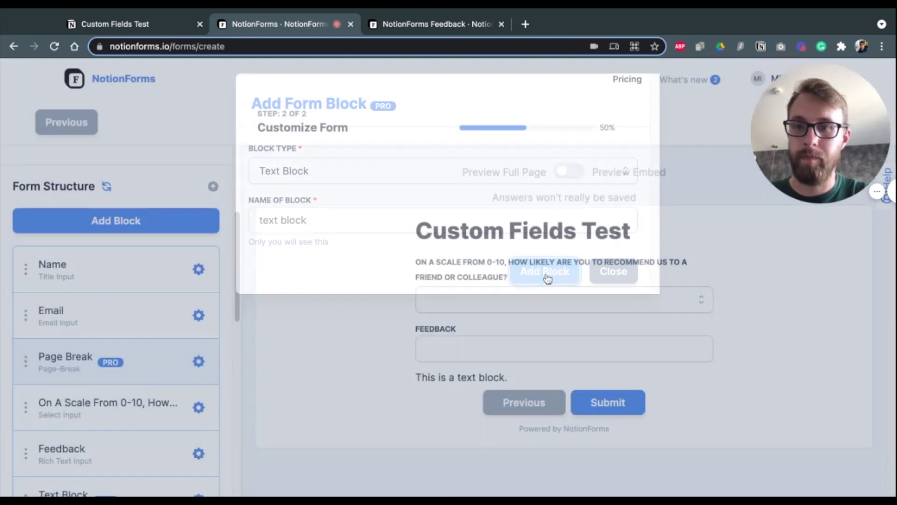
Replace the text block's placeholder with 'Click submit to send us your feedback'.
{"action": "scroll", "coordinate": [94, 335], "scroll_direction": "down", "scroll_amount": 2}
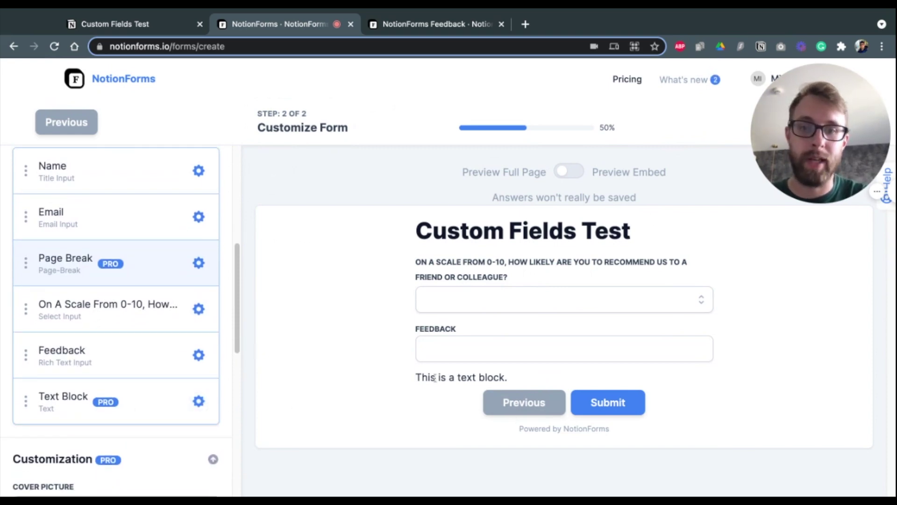
{"action": "left_click", "coordinate": [200, 401]}
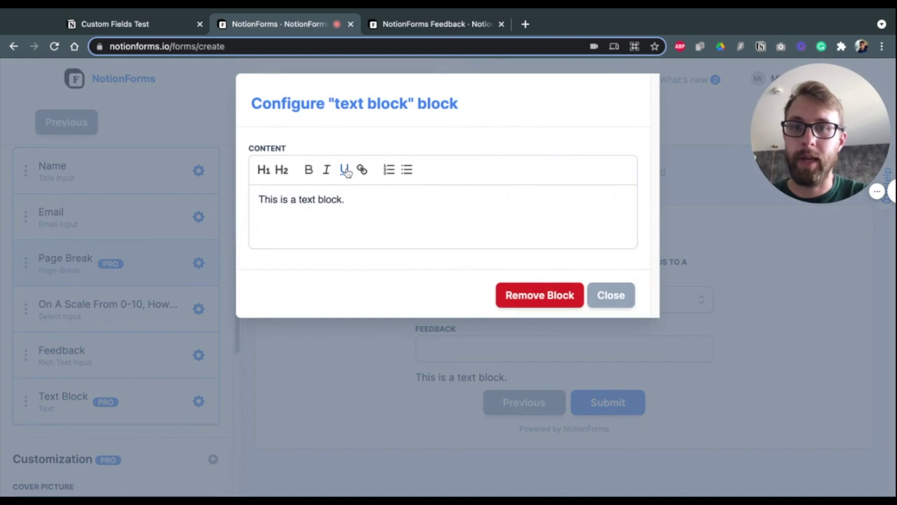
{"action": "triple_click", "coordinate": [360, 201]}
{"action": "type", "text": "Than"}
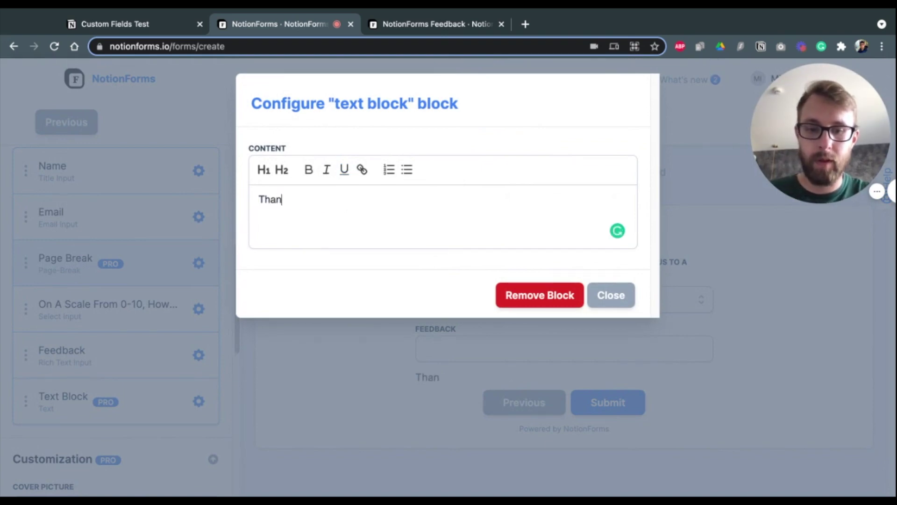
{"action": "key", "text": "BackSpace"}
{"action": "key", "text": "BackSpace"}
{"action": "key", "text": "BackSpace"}
{"action": "key", "text": "BackSpace"}
{"action": "type", "text": "Click s"}
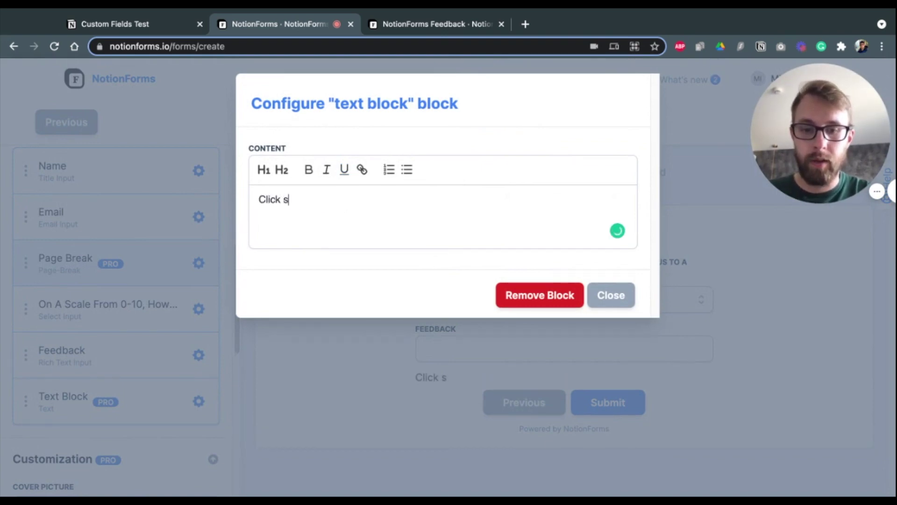
{"action": "type", "text": "ubmit"}
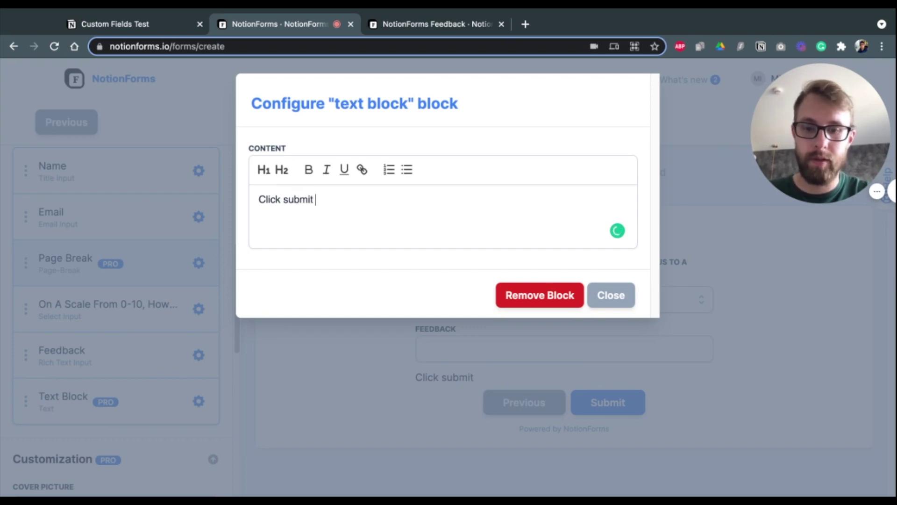
{"action": "type", "text": " to send us your f"}
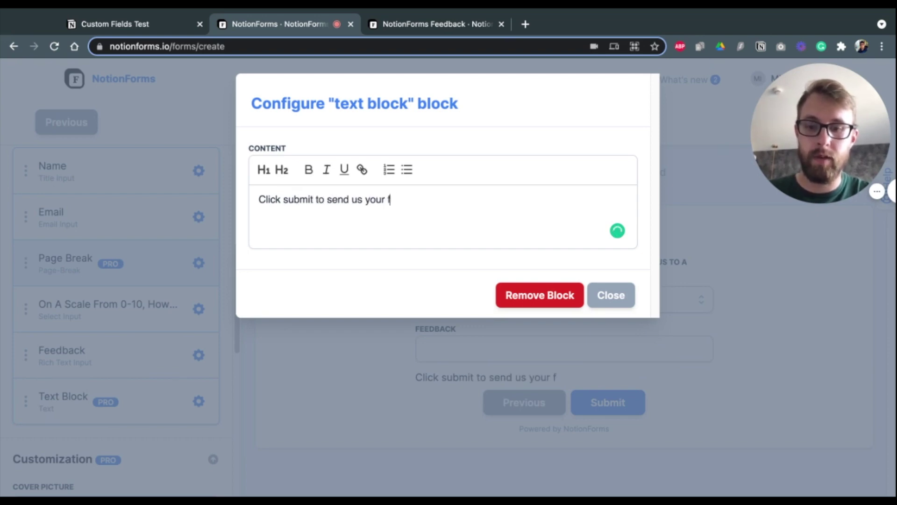
{"action": "type", "text": "eedback!"}
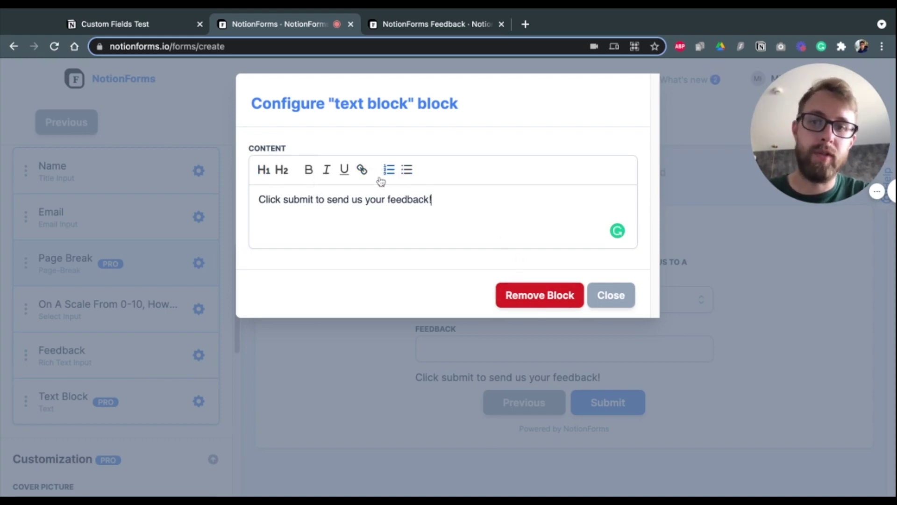
Make the feedback sentence italic and close the text block settings.
{"action": "left_click", "coordinate": [327, 170]}
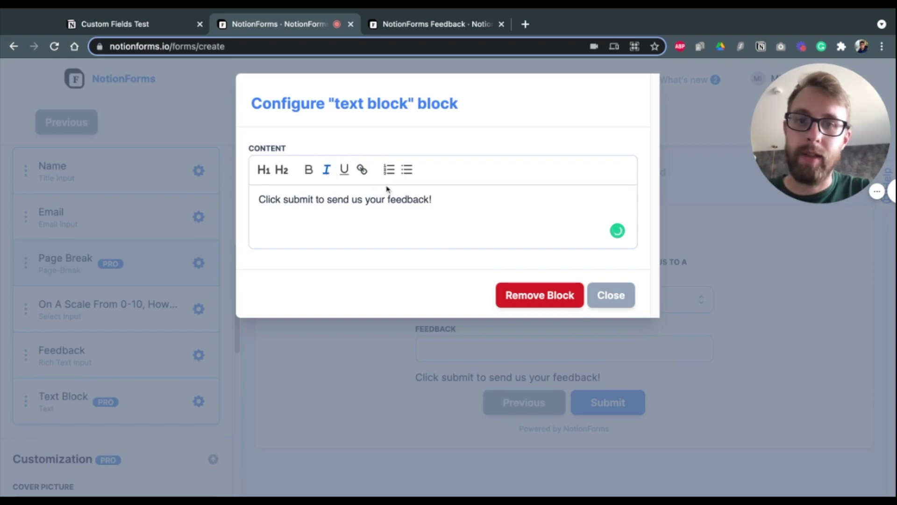
{"action": "key", "text": "alt+shift+Left"}
{"action": "key", "text": "alt+shift+Left"}
{"action": "key", "text": "alt+shift+Left"}
{"action": "key", "text": "alt+shift+Left"}
{"action": "key", "text": "alt+shift+Left"}
{"action": "key", "text": "alt+shift+Left"}
{"action": "key", "text": "alt+shift+Left"}
{"action": "left_click", "coordinate": [325, 171]}
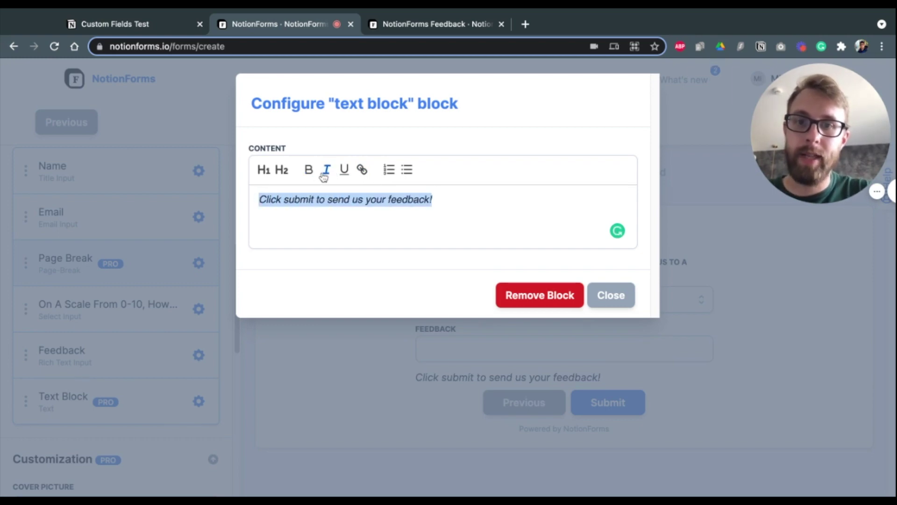
{"action": "left_click", "coordinate": [610, 296]}
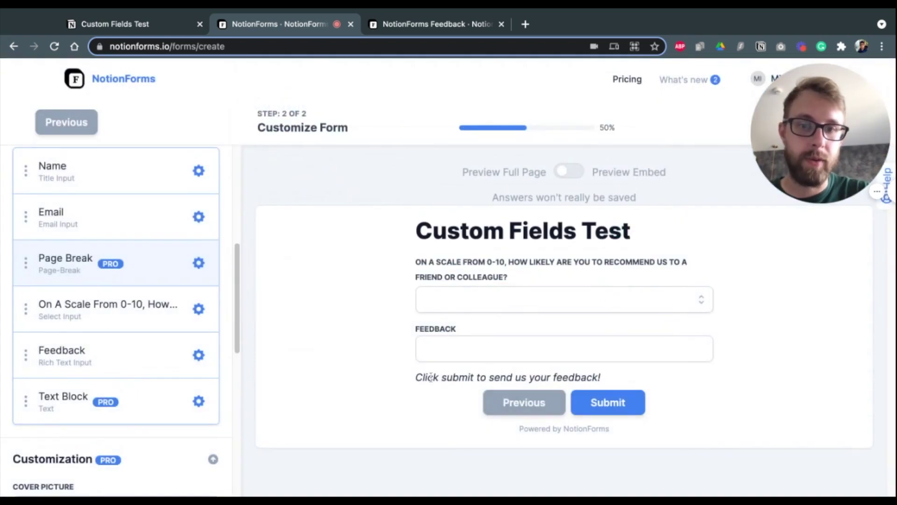
{"action": "left_click_drag", "start_coordinate": [417, 376], "coordinate": [631, 384]}
{"action": "left_click", "coordinate": [702, 369]}
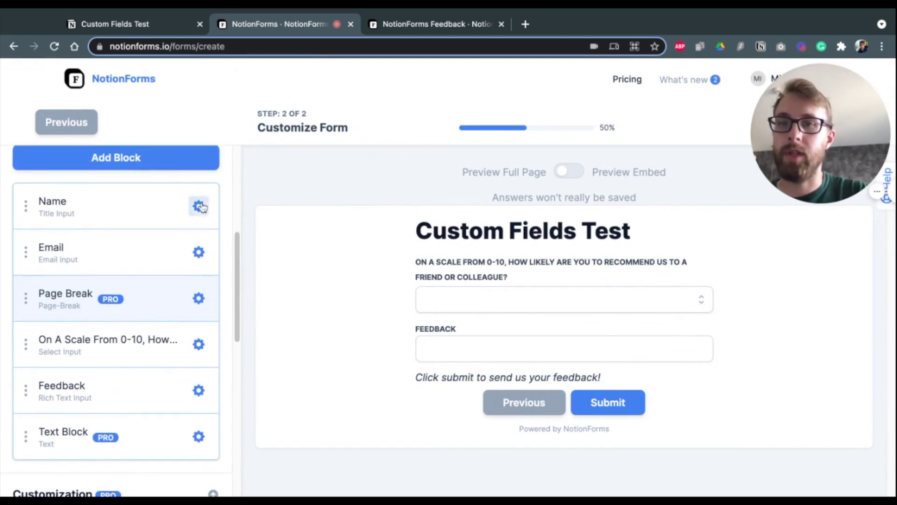
Tick Required in the Name, Email and 0–10 scale question settings.
{"action": "left_click", "coordinate": [199, 206]}
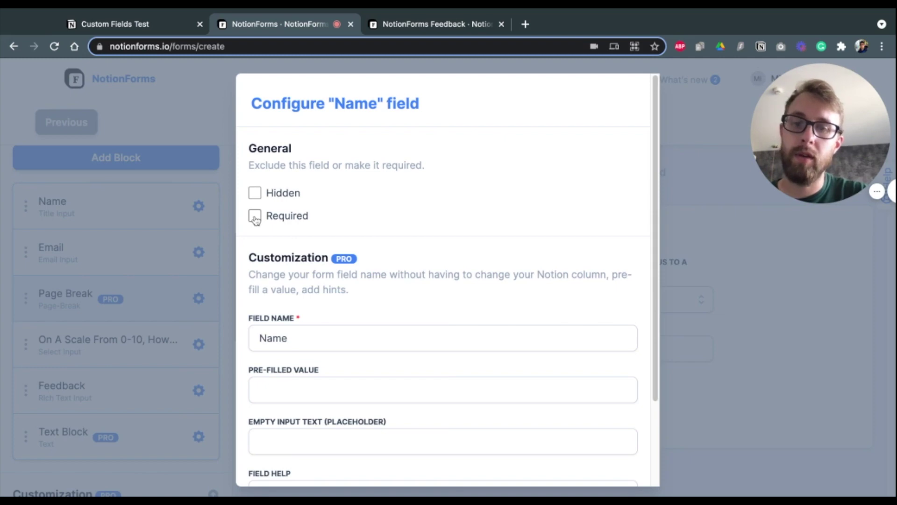
{"action": "left_click", "coordinate": [255, 216]}
{"action": "left_click", "coordinate": [158, 247]}
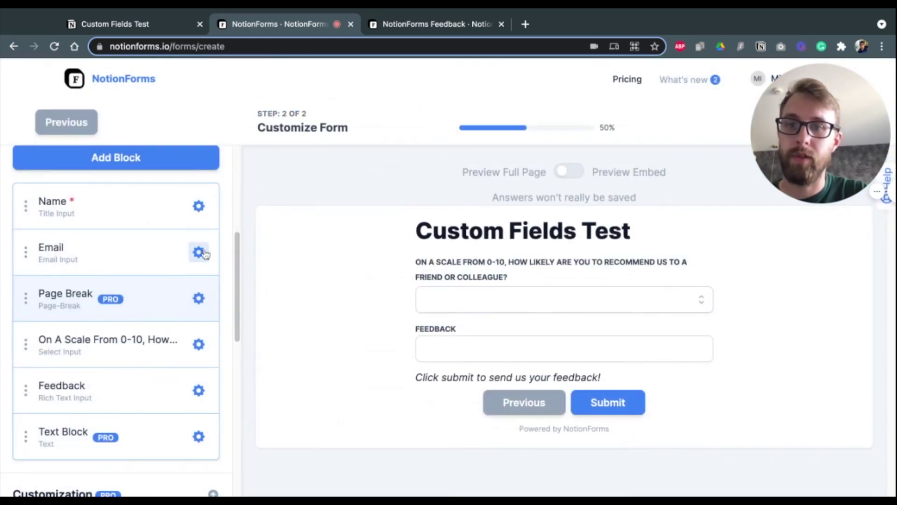
{"action": "left_click", "coordinate": [199, 252]}
{"action": "left_click", "coordinate": [254, 216]}
{"action": "left_click", "coordinate": [177, 338]}
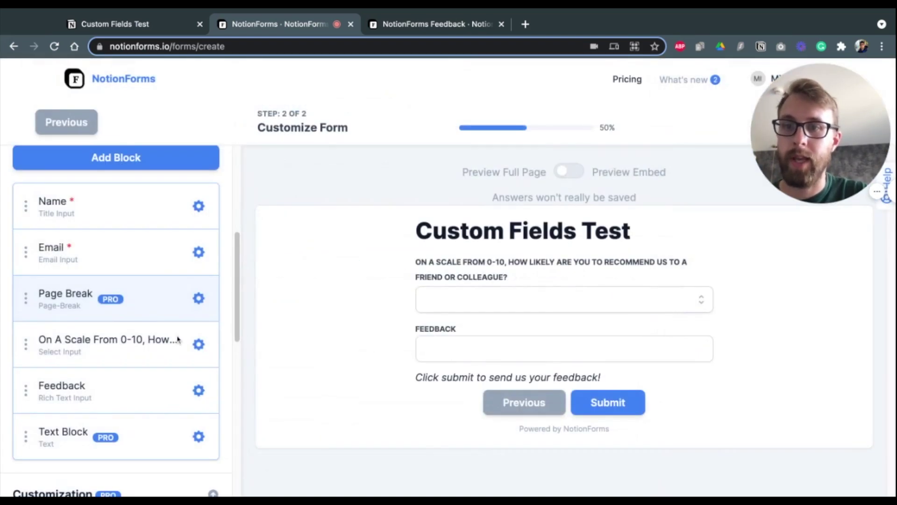
{"action": "left_click", "coordinate": [199, 344]}
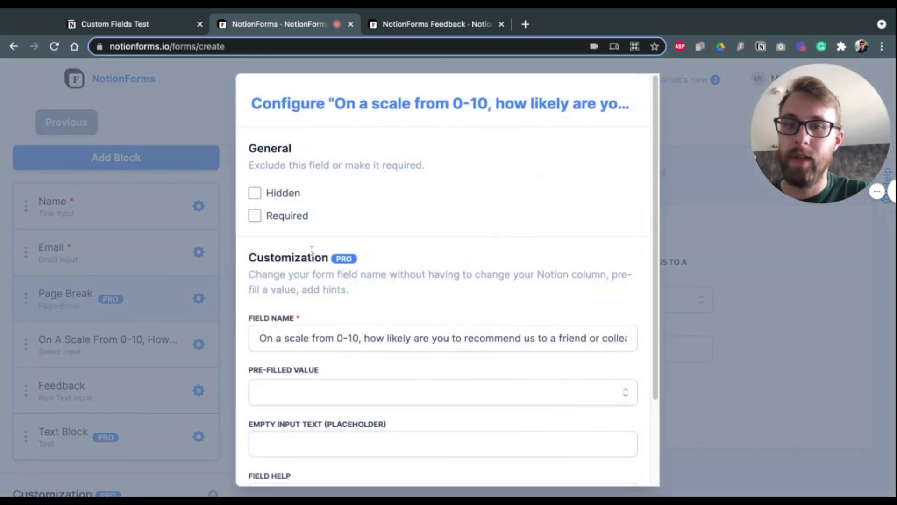
{"action": "left_click", "coordinate": [255, 216]}
{"action": "left_click", "coordinate": [158, 276]}
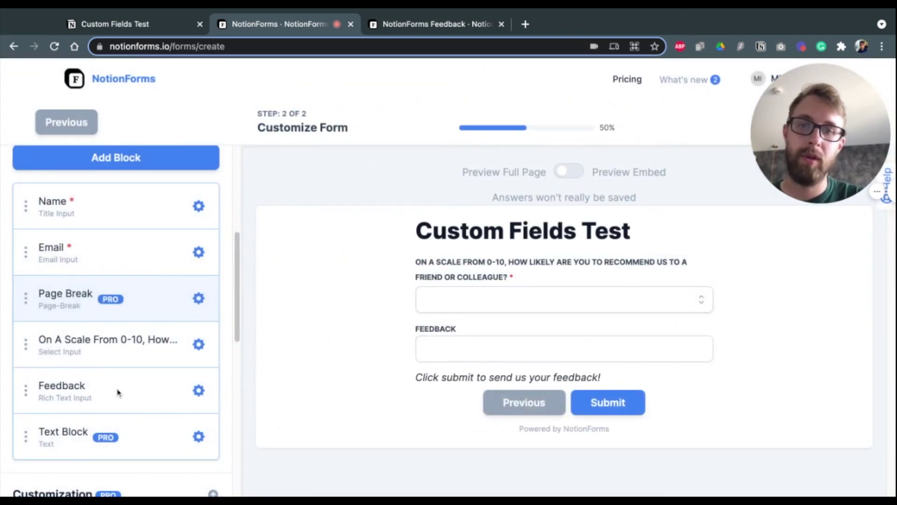
{"action": "scroll", "coordinate": [117, 392], "scroll_direction": "down", "scroll_amount": 2}
Check the live form, then return to the editor's Customization section.
{"action": "scroll", "coordinate": [118, 392], "scroll_direction": "up", "scroll_amount": 5}
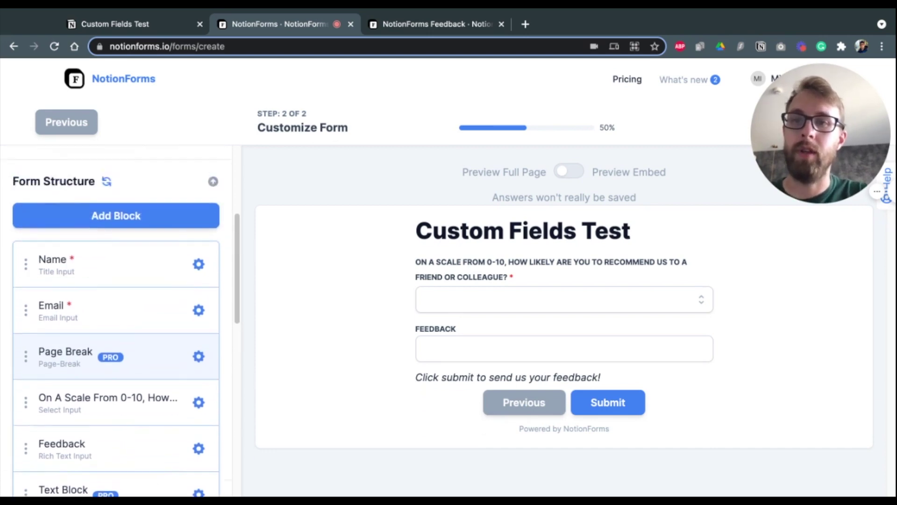
{"action": "scroll", "coordinate": [150, 346], "scroll_direction": "up", "scroll_amount": 3}
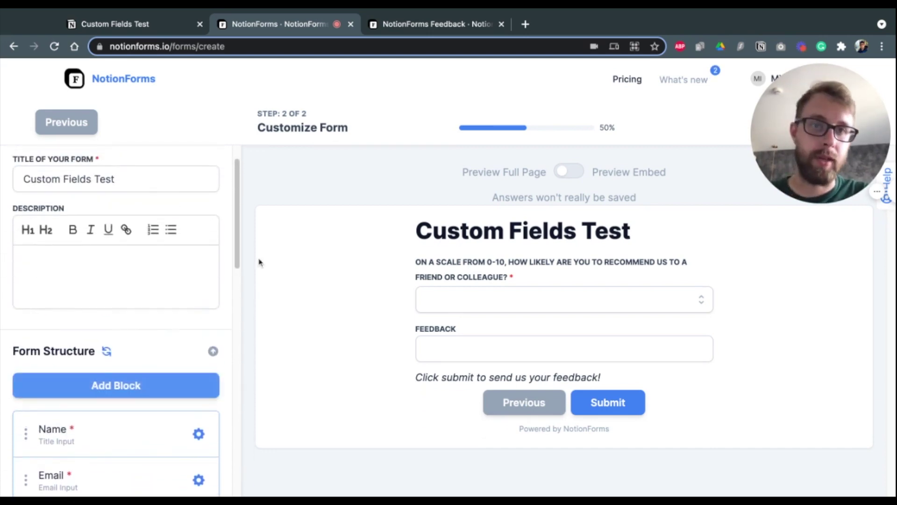
{"action": "left_click", "coordinate": [429, 25]}
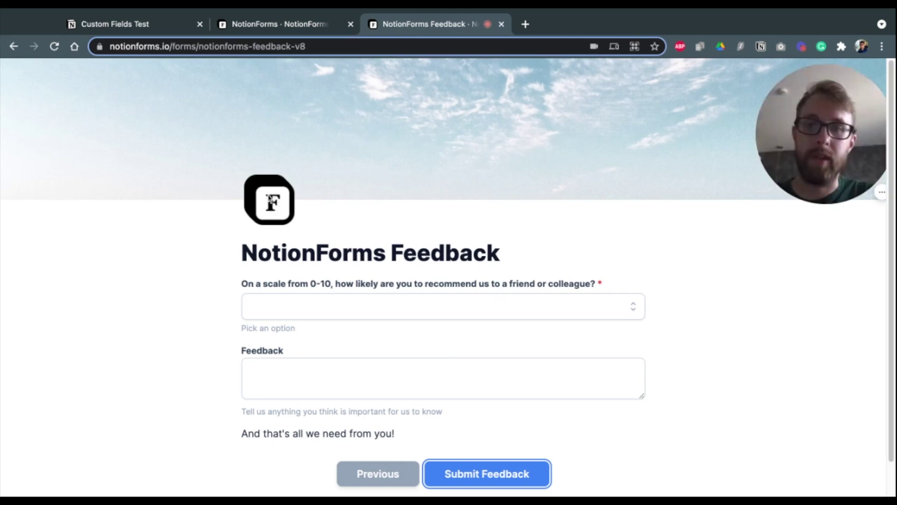
{"action": "left_click", "coordinate": [289, 24]}
{"action": "scroll", "coordinate": [168, 260], "scroll_direction": "down", "scroll_amount": 2}
{"action": "scroll", "coordinate": [169, 260], "scroll_direction": "down", "scroll_amount": 8}
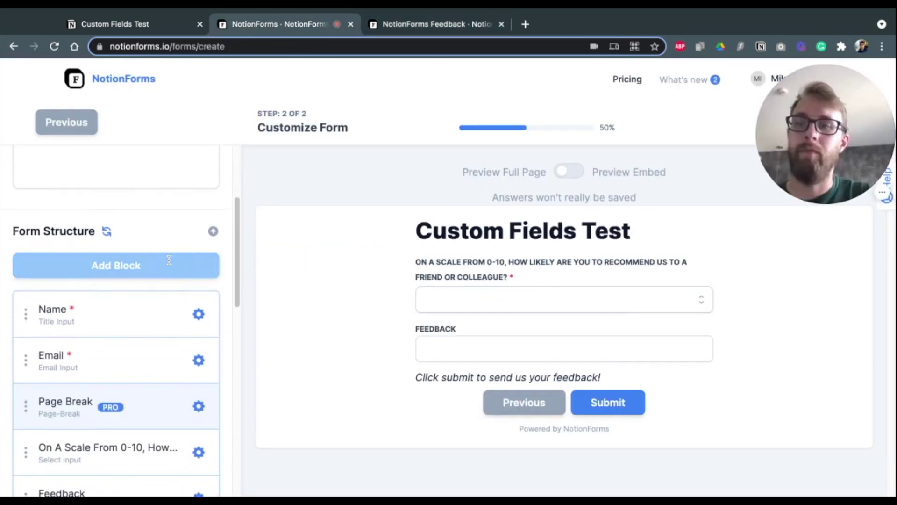
{"action": "scroll", "coordinate": [107, 230], "scroll_direction": "down", "scroll_amount": 3}
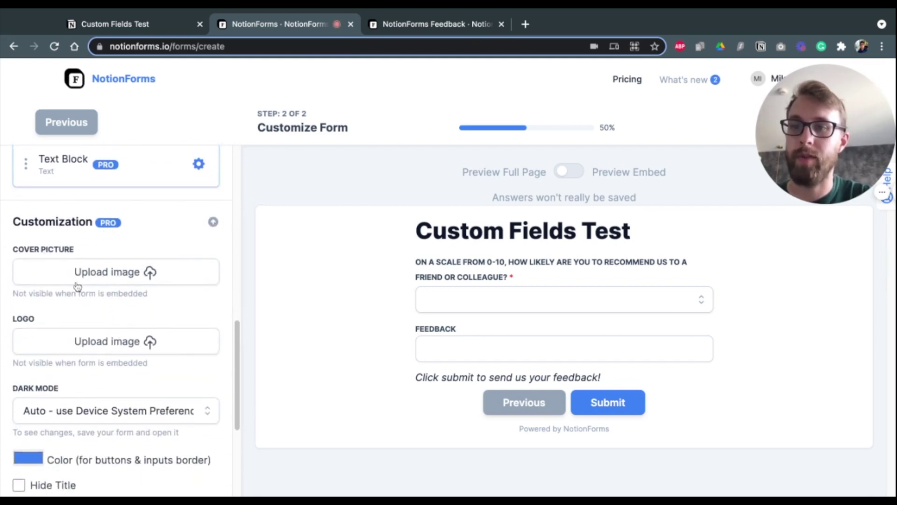
Upload a sunset ocean image as the form's cover picture.
{"action": "left_click", "coordinate": [112, 279]}
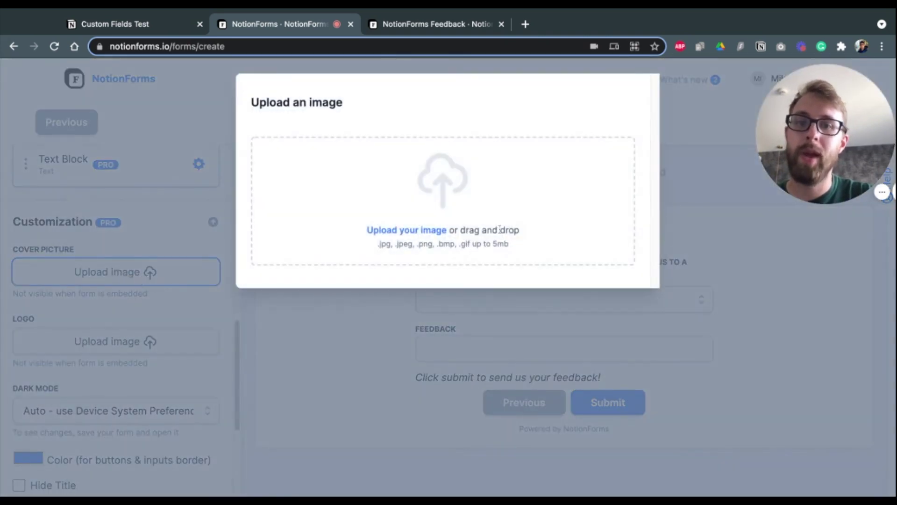
{"action": "left_click", "coordinate": [431, 233]}
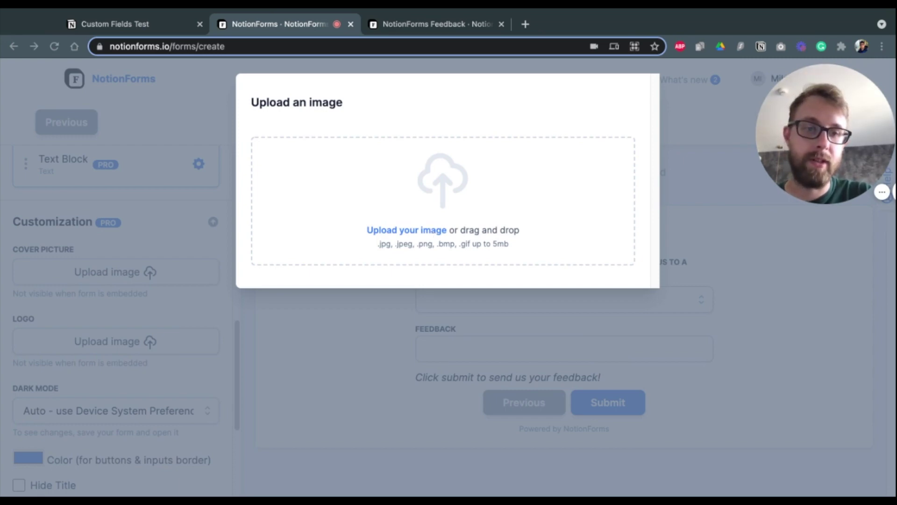
{"action": "key", "text": "Return"}
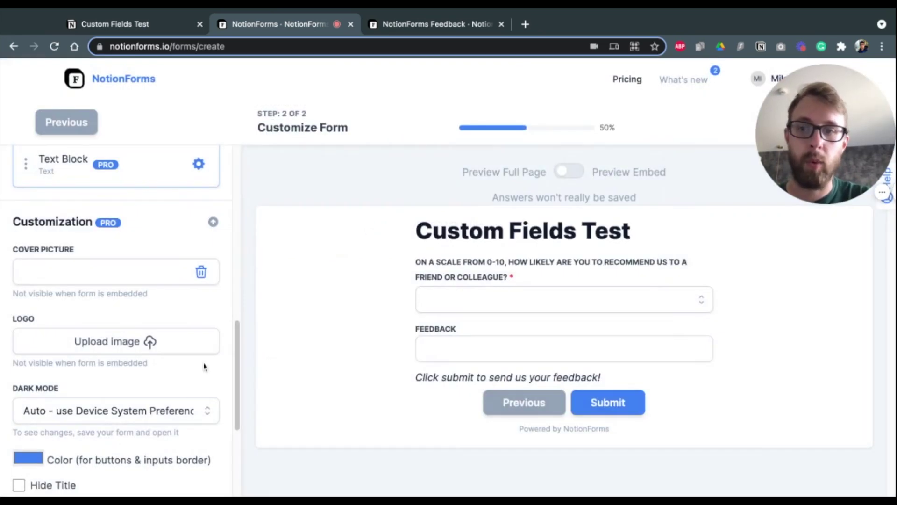
Upload the F logo image as the form's logo.
{"action": "left_click", "coordinate": [118, 351]}
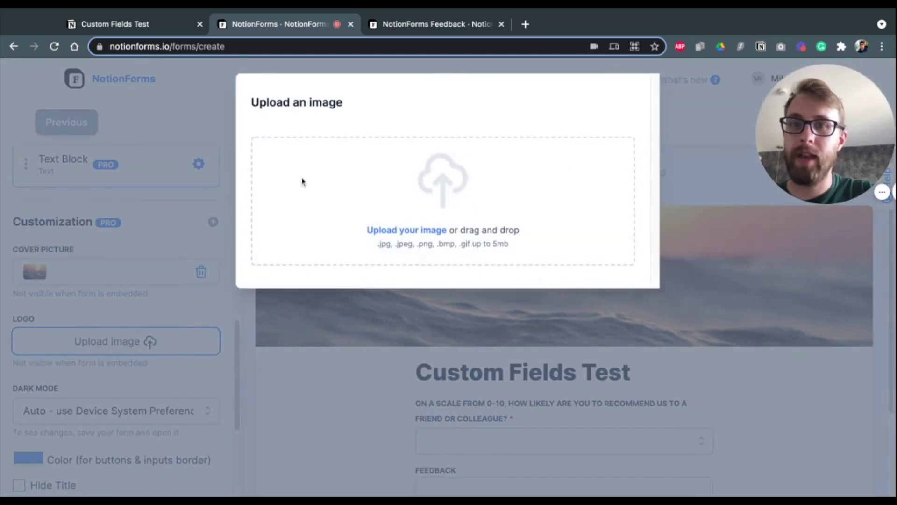
{"action": "left_click", "coordinate": [413, 230]}
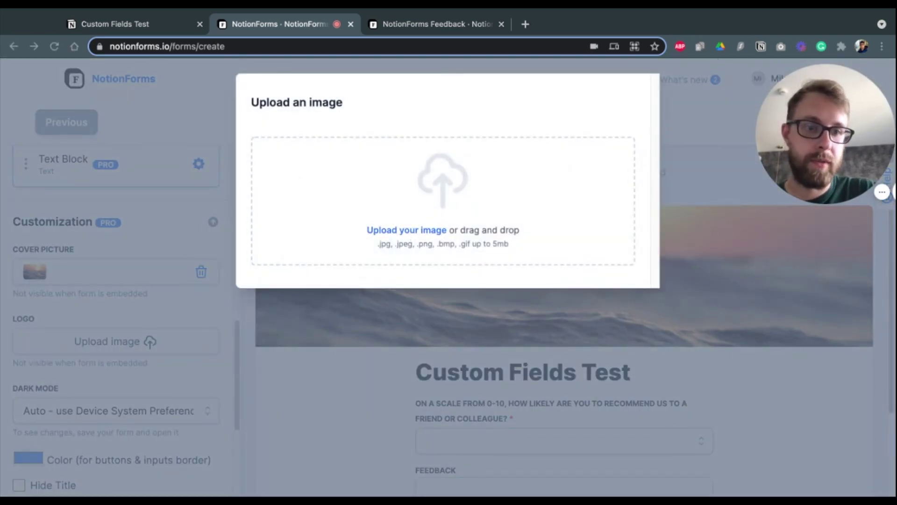
{"action": "key", "text": "Return"}
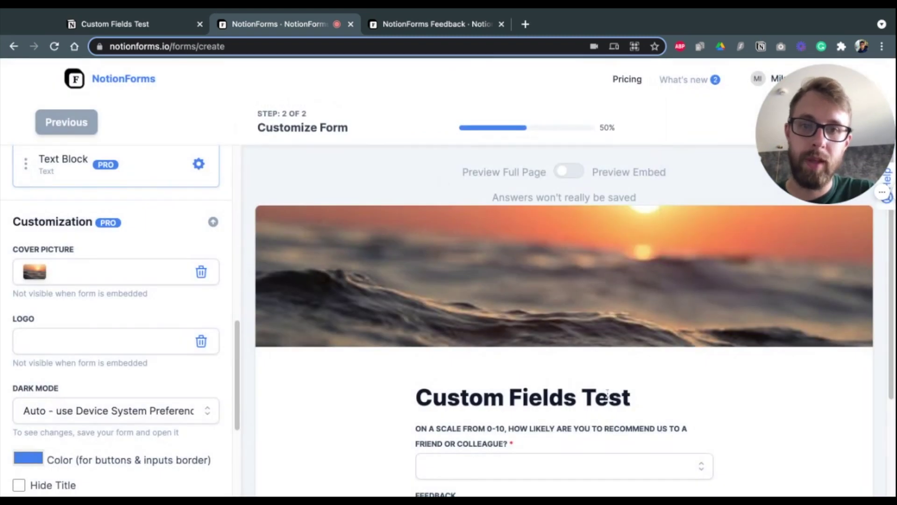
{"action": "scroll", "coordinate": [584, 388], "scroll_direction": "down", "scroll_amount": 3}
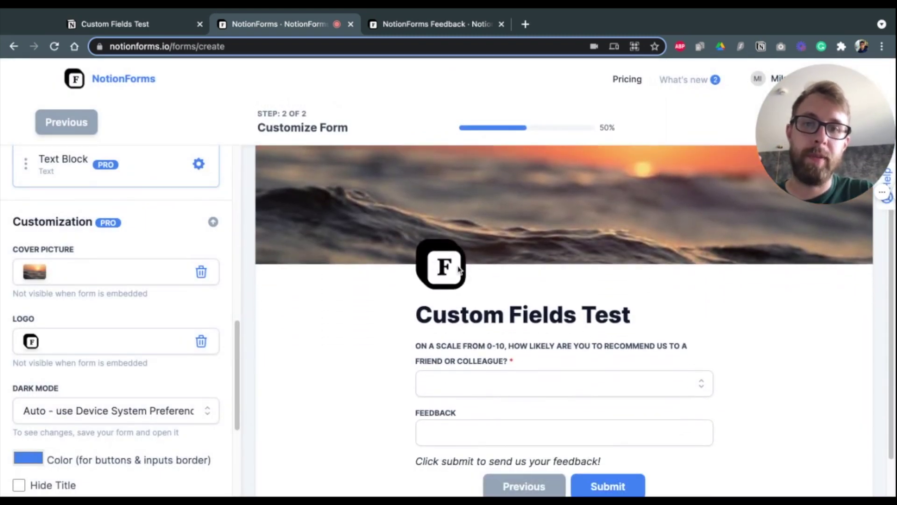
{"action": "scroll", "coordinate": [557, 226], "scroll_direction": "up", "scroll_amount": 3}
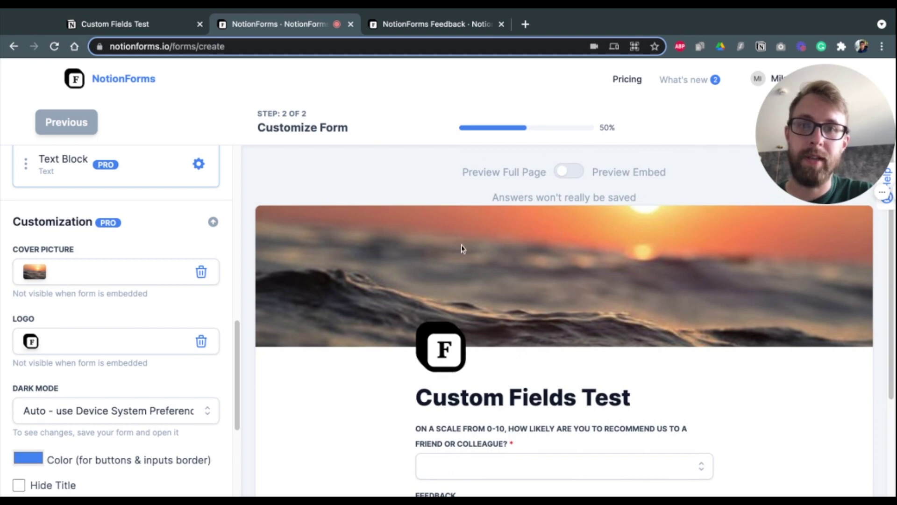
{"action": "mouse_move", "coordinate": [825, 131]}
{"action": "left_mouse_down"}
{"action": "mouse_move", "coordinate": [104, 384]}
{"action": "mouse_move", "coordinate": [72, 411]}
{"action": "left_mouse_up"}
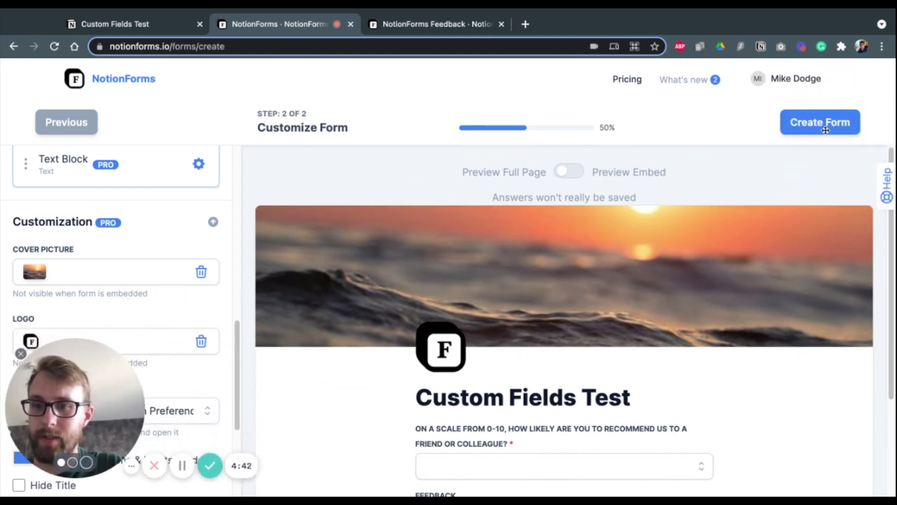
Create the Custom Fields Test form and copy its iframe embed code.
{"action": "left_click", "coordinate": [817, 125]}
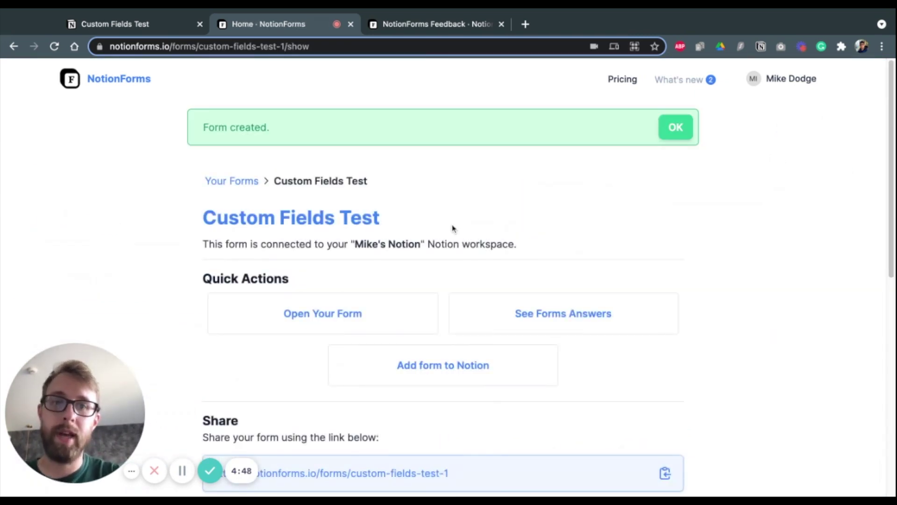
{"action": "scroll", "coordinate": [585, 250], "scroll_direction": "down", "scroll_amount": 5}
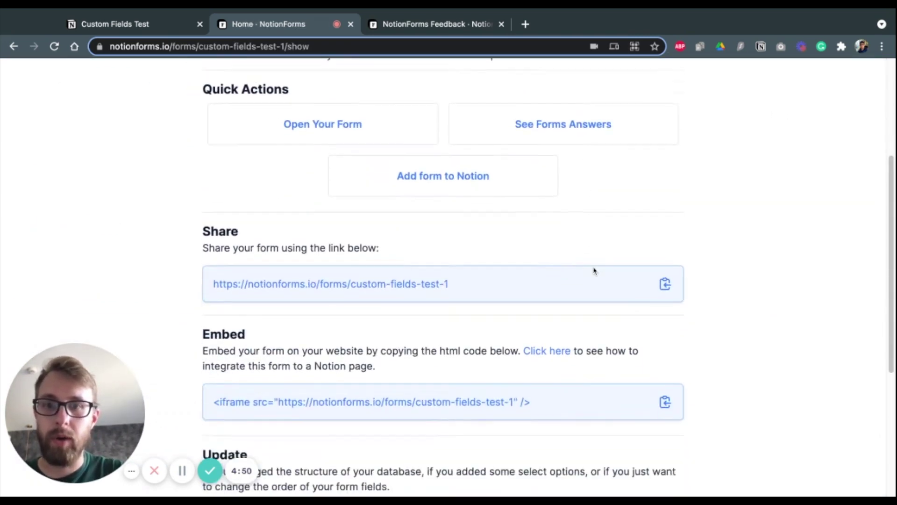
{"action": "left_click", "coordinate": [665, 342]}
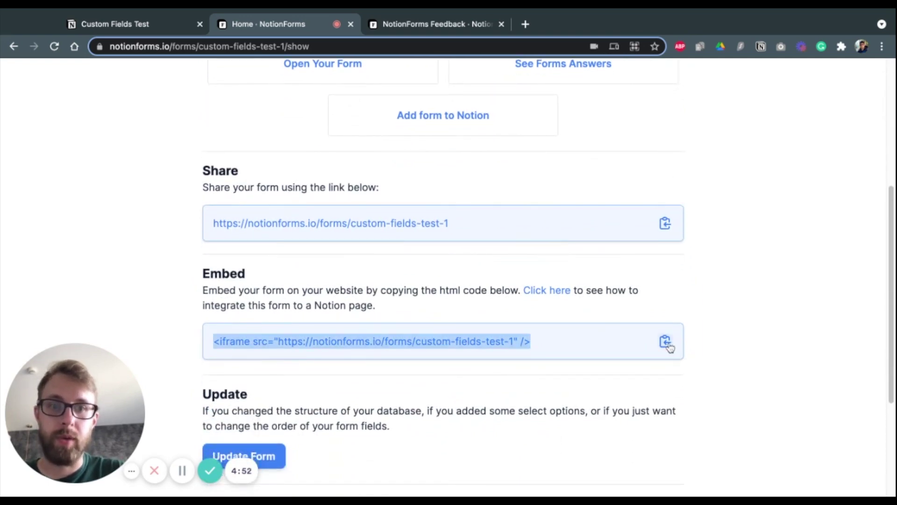
Add an /embed block below the database table and embed the copied form link.
{"action": "left_click", "coordinate": [140, 24]}
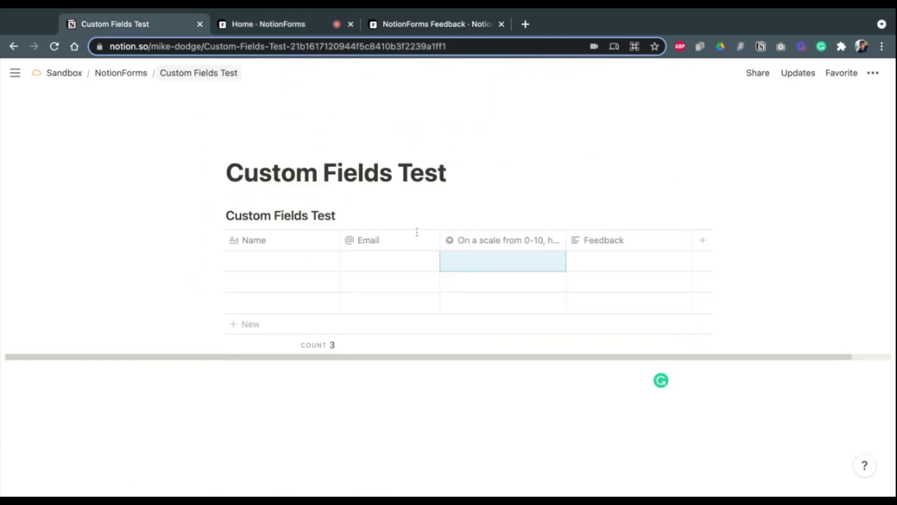
{"action": "left_click", "coordinate": [305, 376]}
{"action": "key", "text": "Return"}
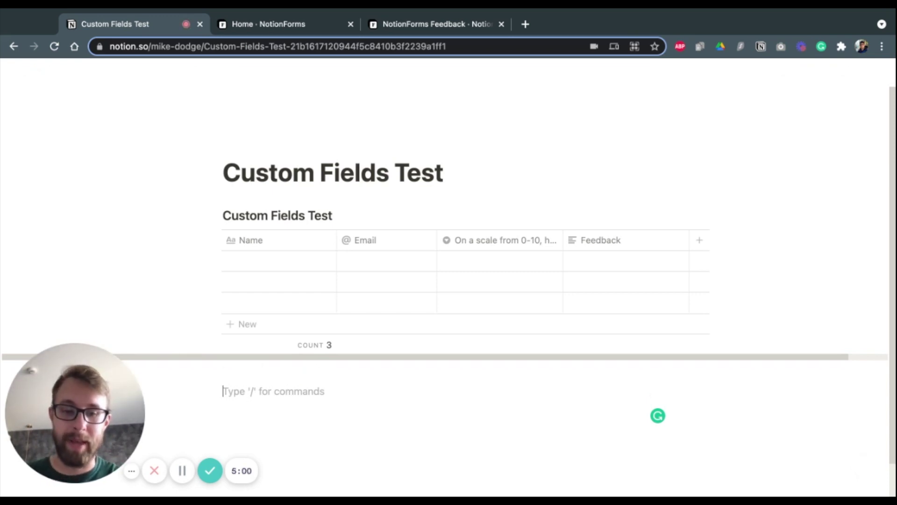
{"action": "type", "text": "/embed"}
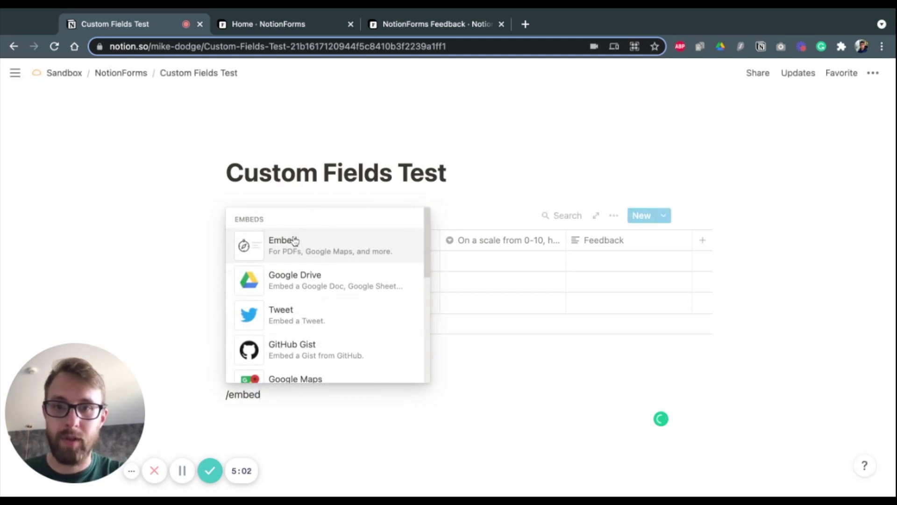
{"action": "left_click", "coordinate": [293, 242]}
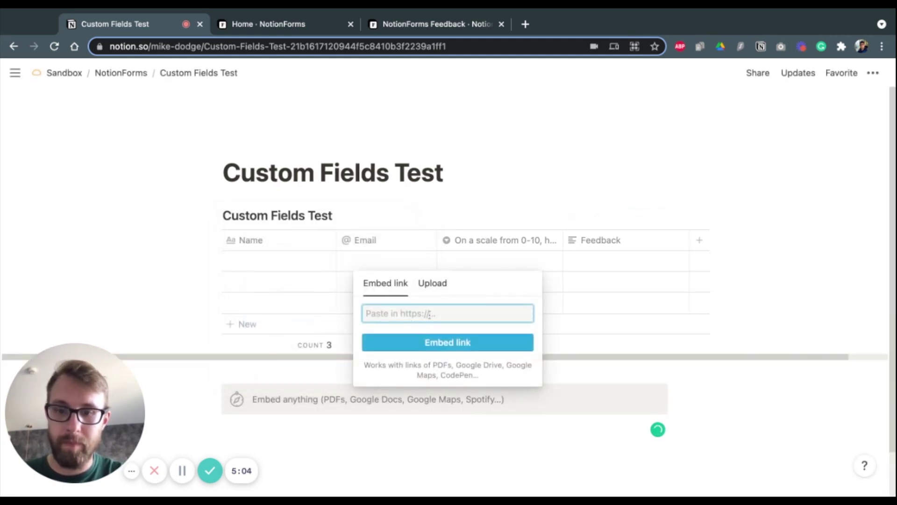
{"action": "key", "text": "super+v"}
{"action": "left_click", "coordinate": [438, 340]}
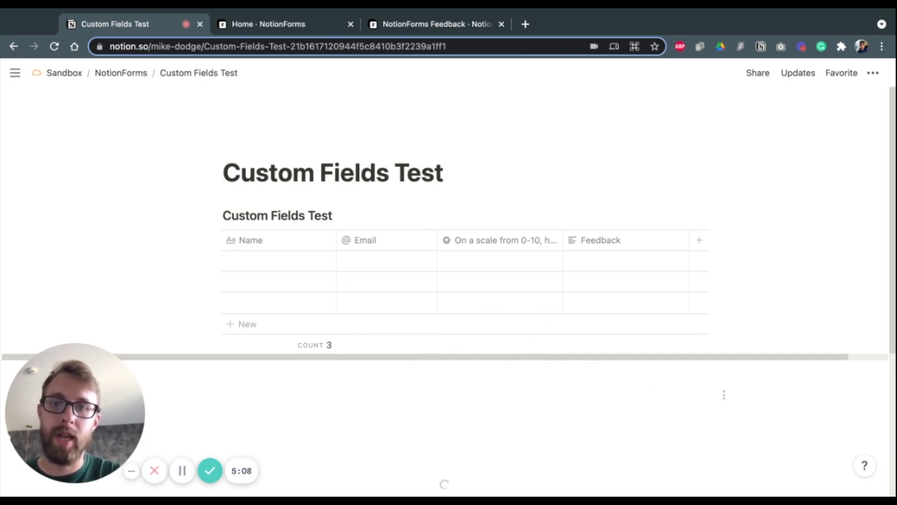
{"action": "scroll", "coordinate": [695, 321], "scroll_direction": "down", "scroll_amount": 3}
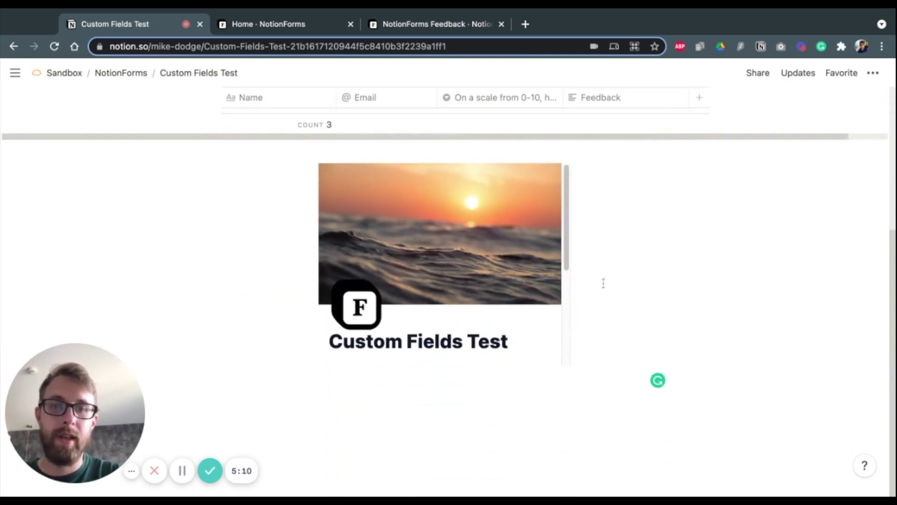
Widen the embedded form to nearly the full page width.
{"action": "left_click_drag", "start_coordinate": [563, 357], "coordinate": [561, 359]}
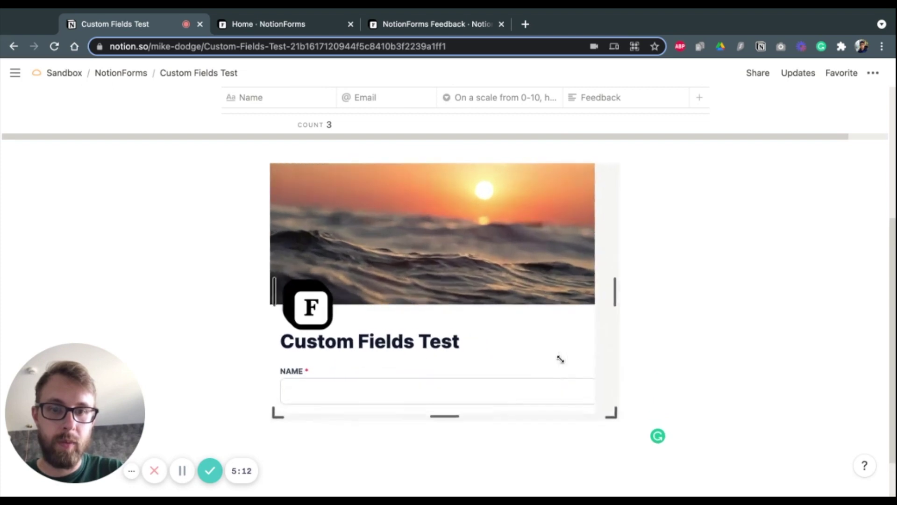
{"action": "scroll", "coordinate": [777, 396], "scroll_direction": "down", "scroll_amount": 2}
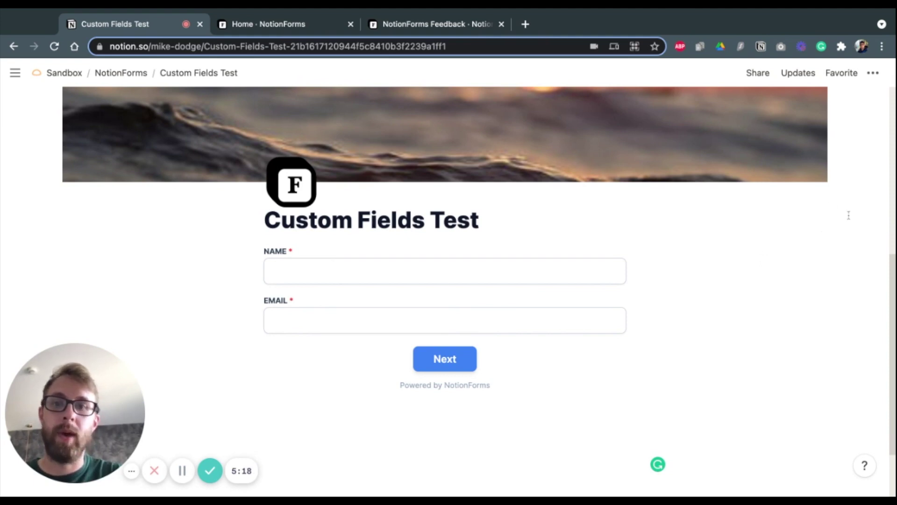
{"action": "scroll", "coordinate": [848, 215], "scroll_direction": "up", "scroll_amount": 3}
{"action": "scroll", "coordinate": [397, 232], "scroll_direction": "down", "scroll_amount": 3}
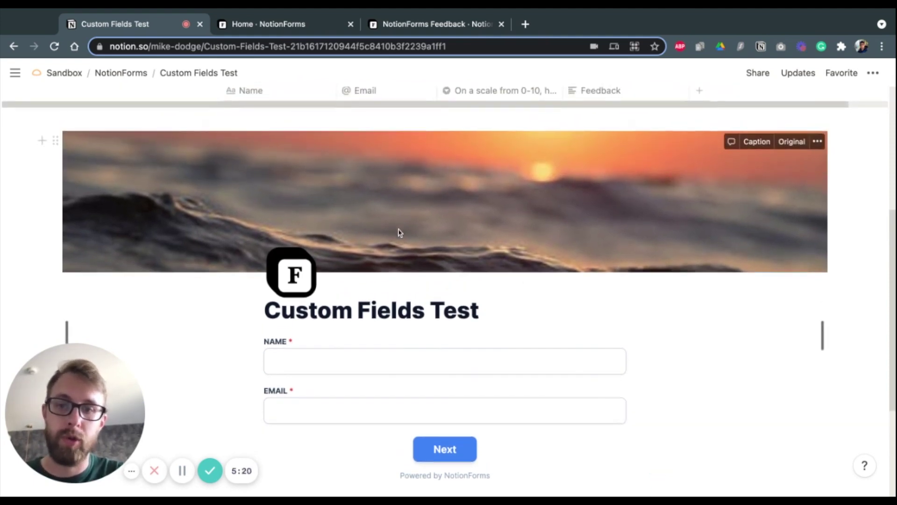
Move to the form's second page and highlight its italic closing text.
{"action": "left_click", "coordinate": [434, 377]}
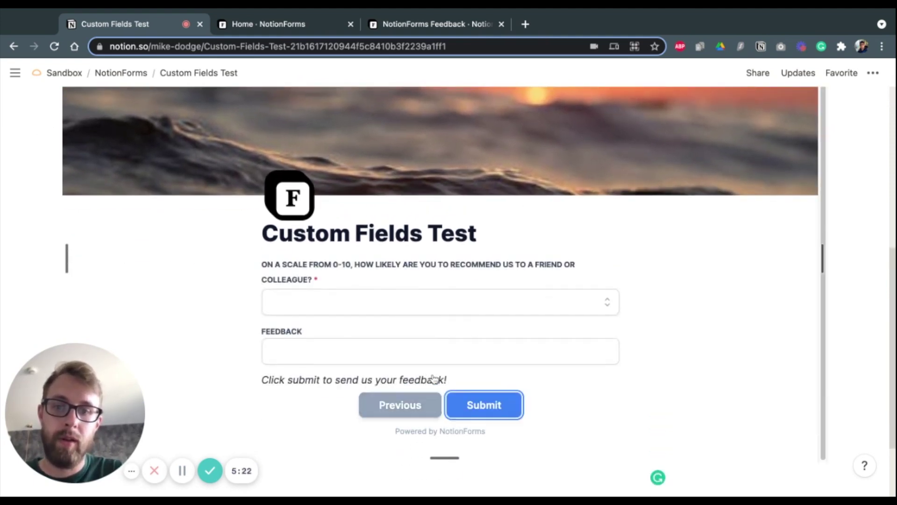
{"action": "triple_click", "coordinate": [453, 380]}
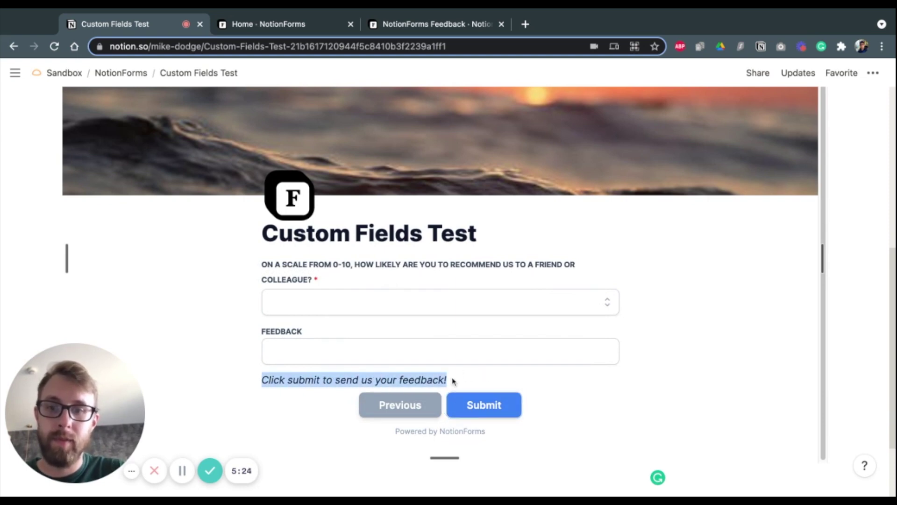
{"action": "scroll", "coordinate": [366, 256], "scroll_direction": "up", "scroll_amount": 2}
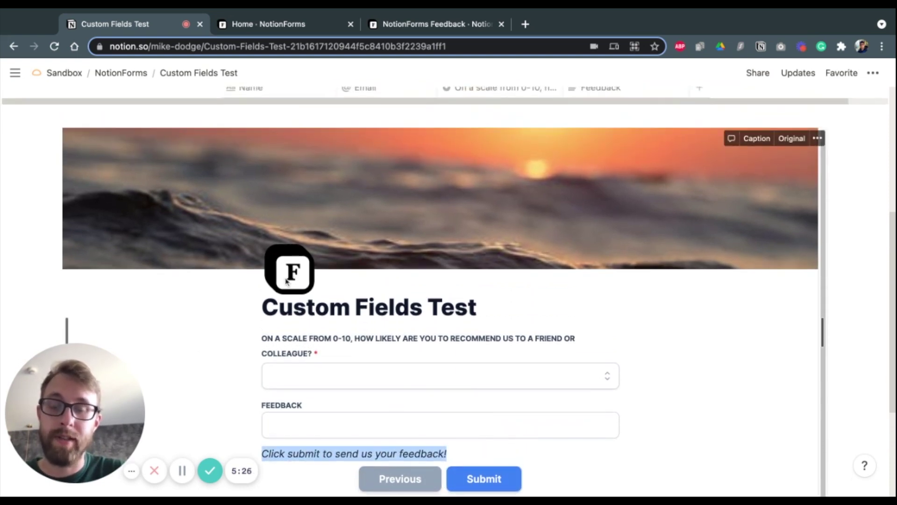